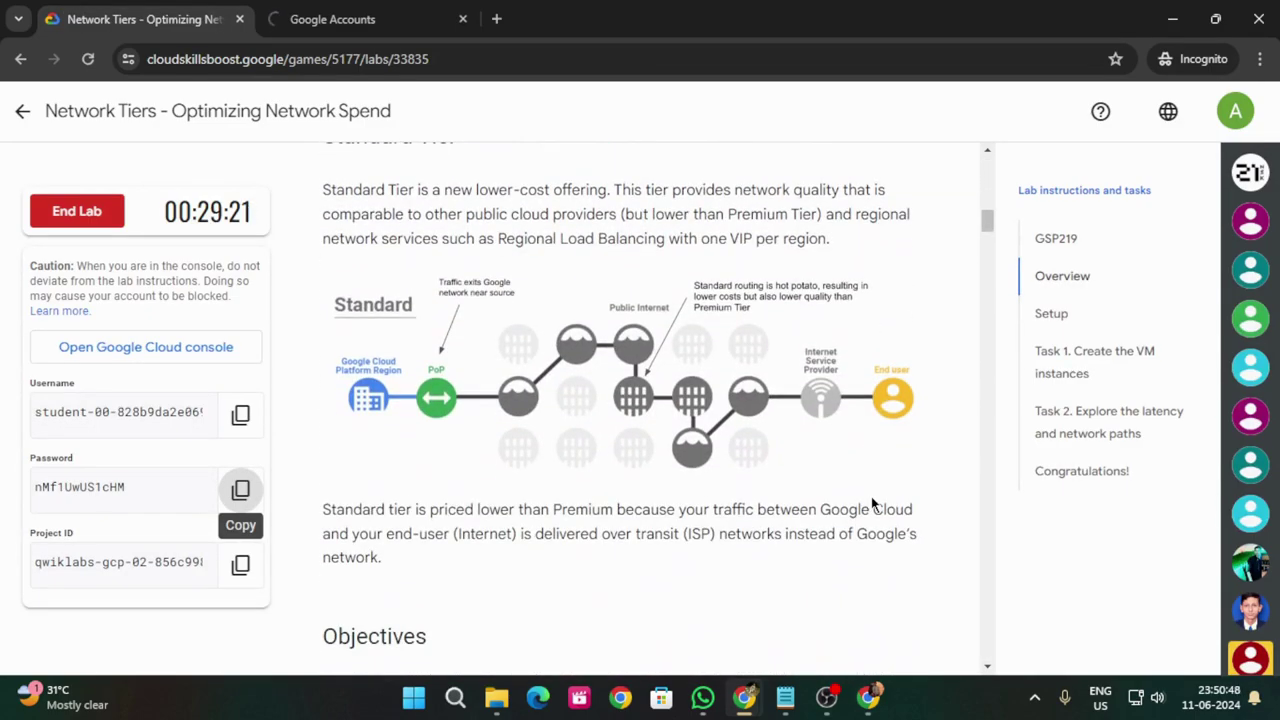
Step: Find the Premium tier VM property table under Task 1 of the lab instructions and copy the name vm-premium
scroll(872, 502, down, 4)
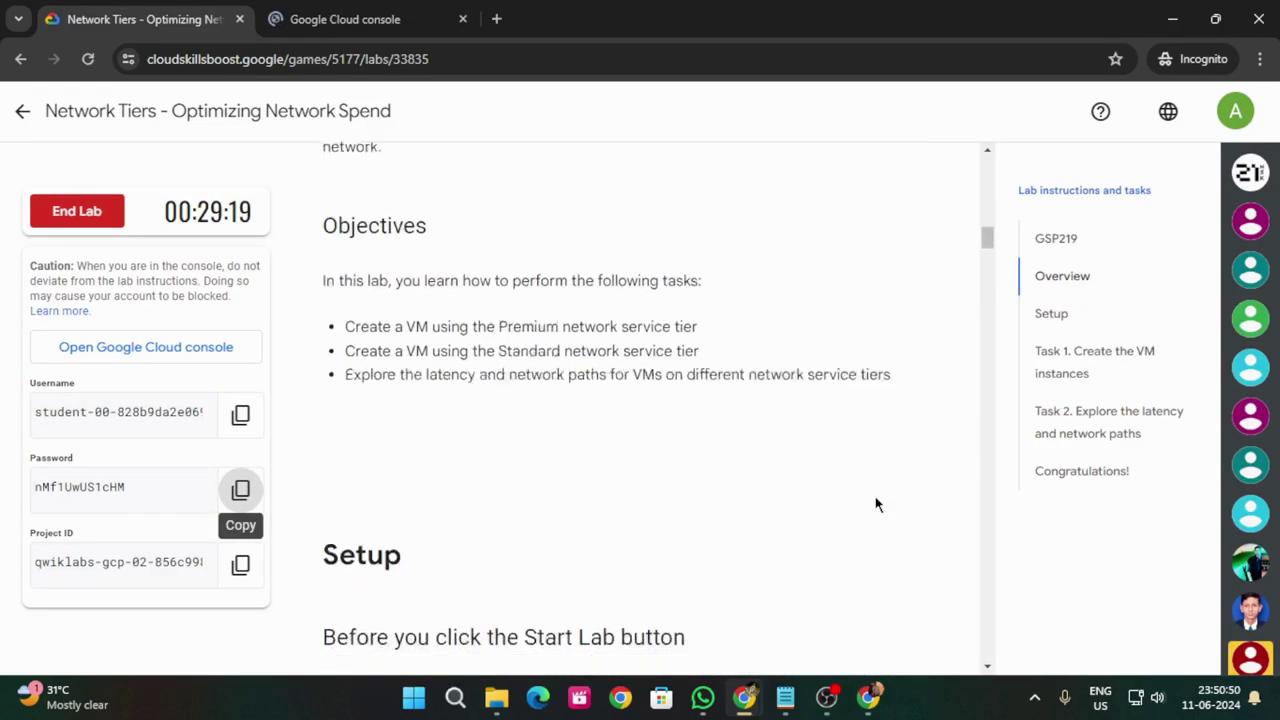
scroll(876, 505, down, 10)
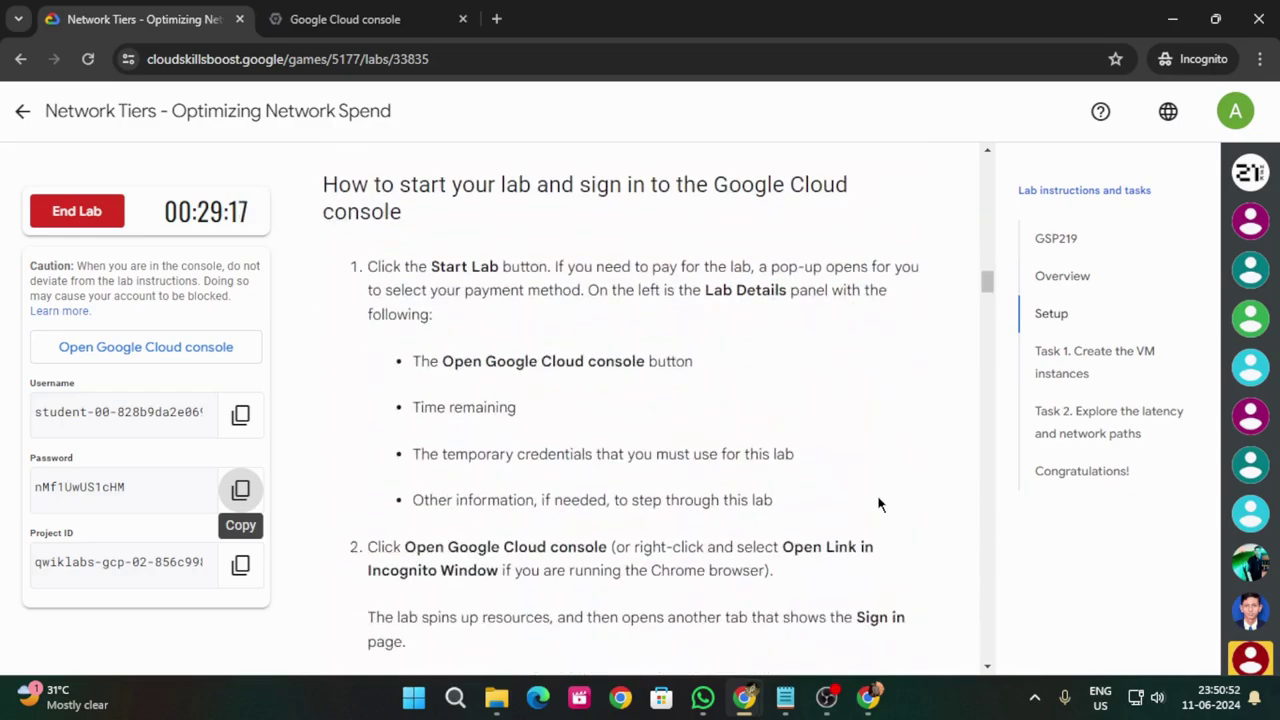
scroll(878, 500, down, 9)
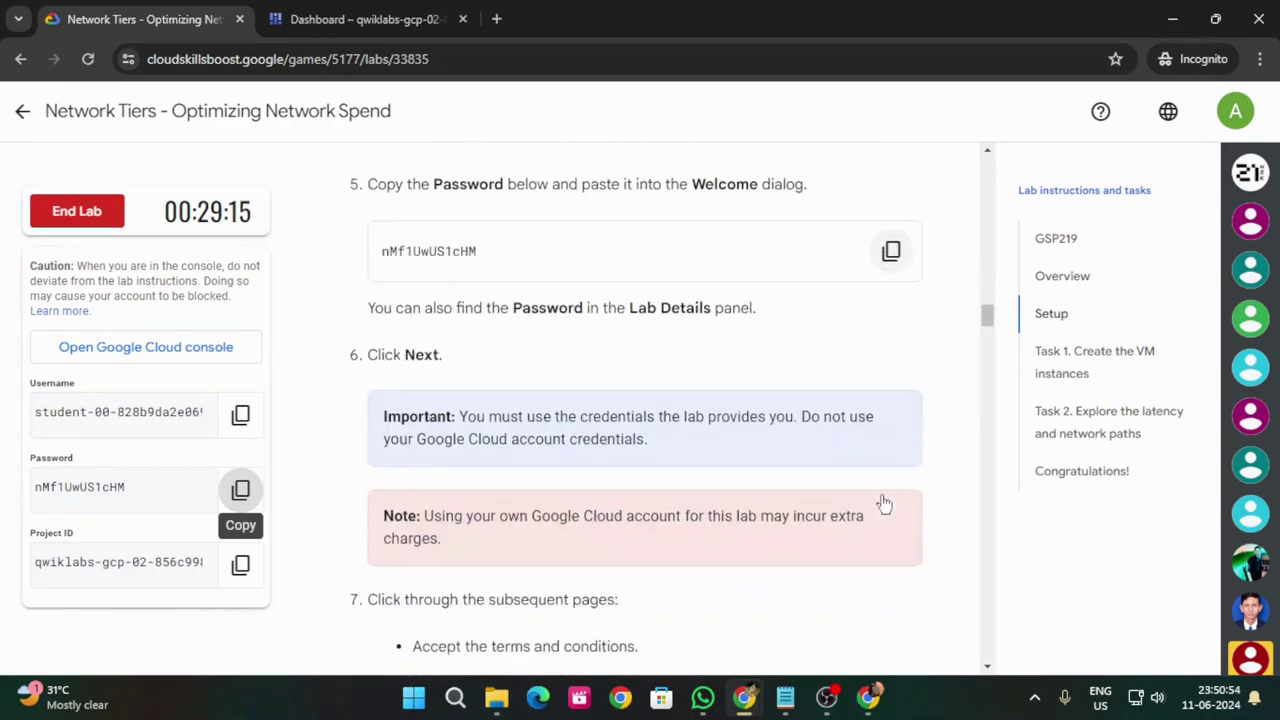
scroll(883, 503, down, 10)
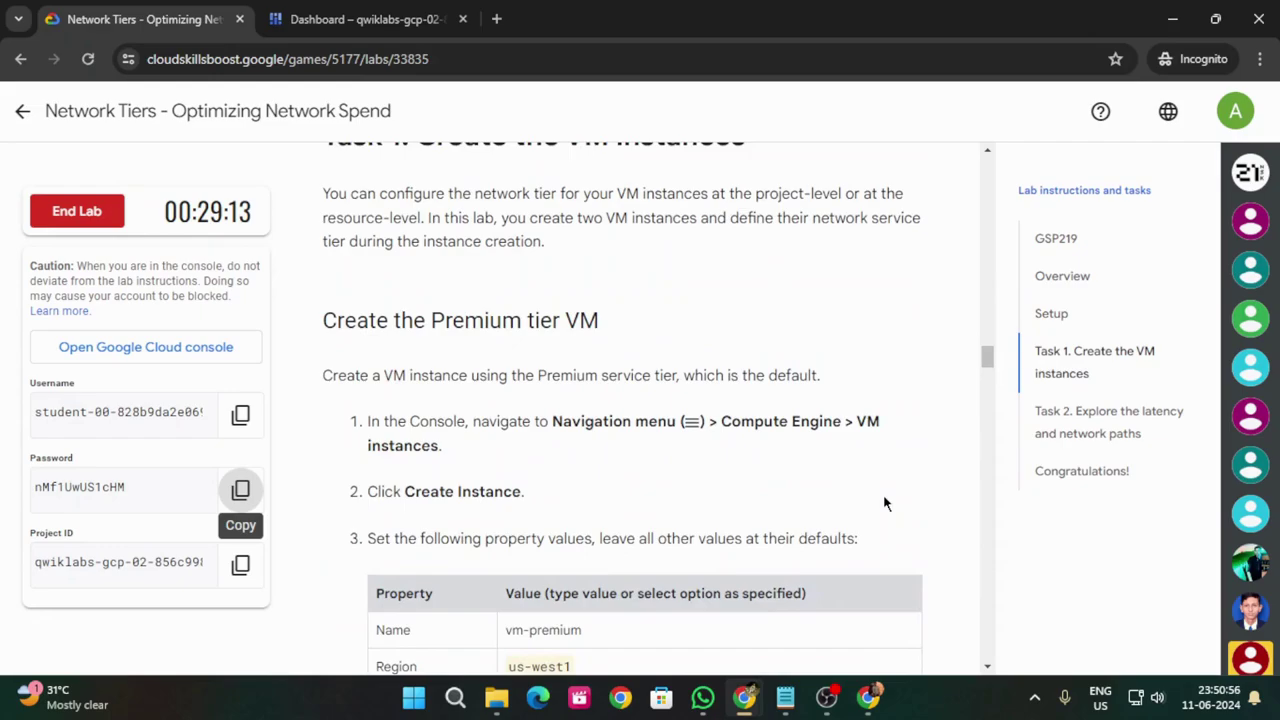
scroll(883, 503, down, 2)
scroll(568, 516, down, 2)
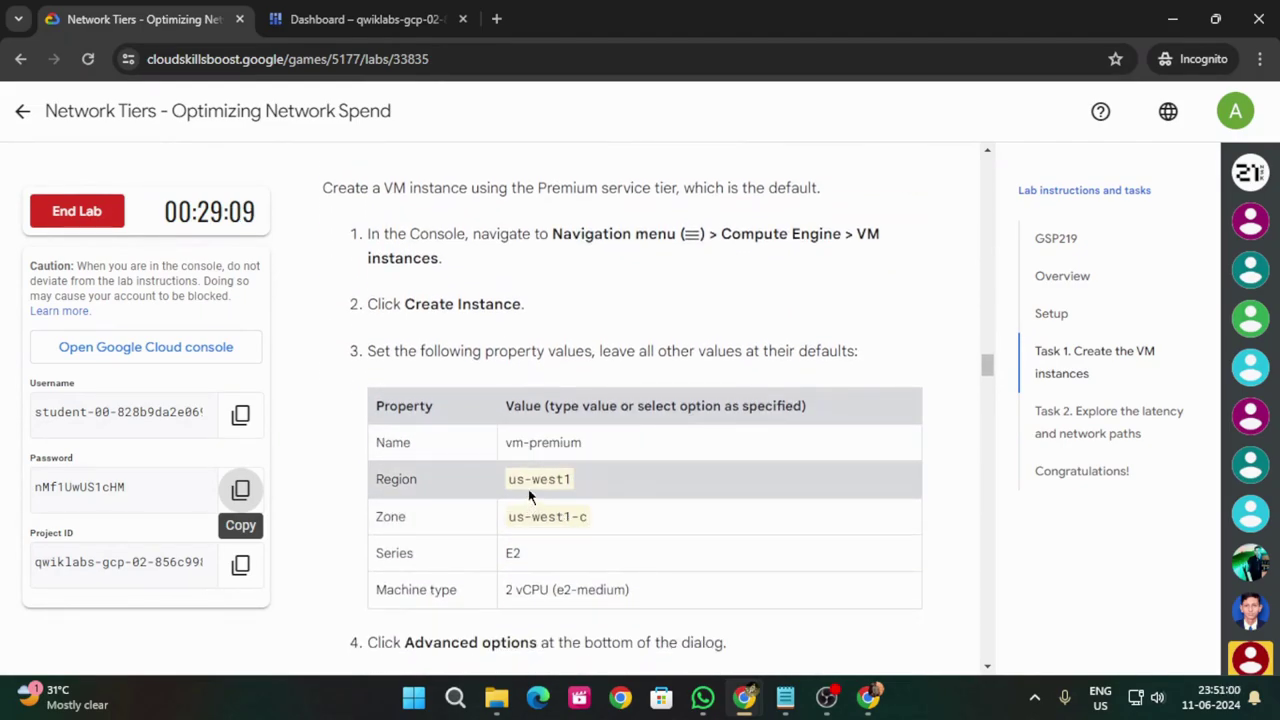
drag(505, 445, 584, 448)
key(ctrl+c)
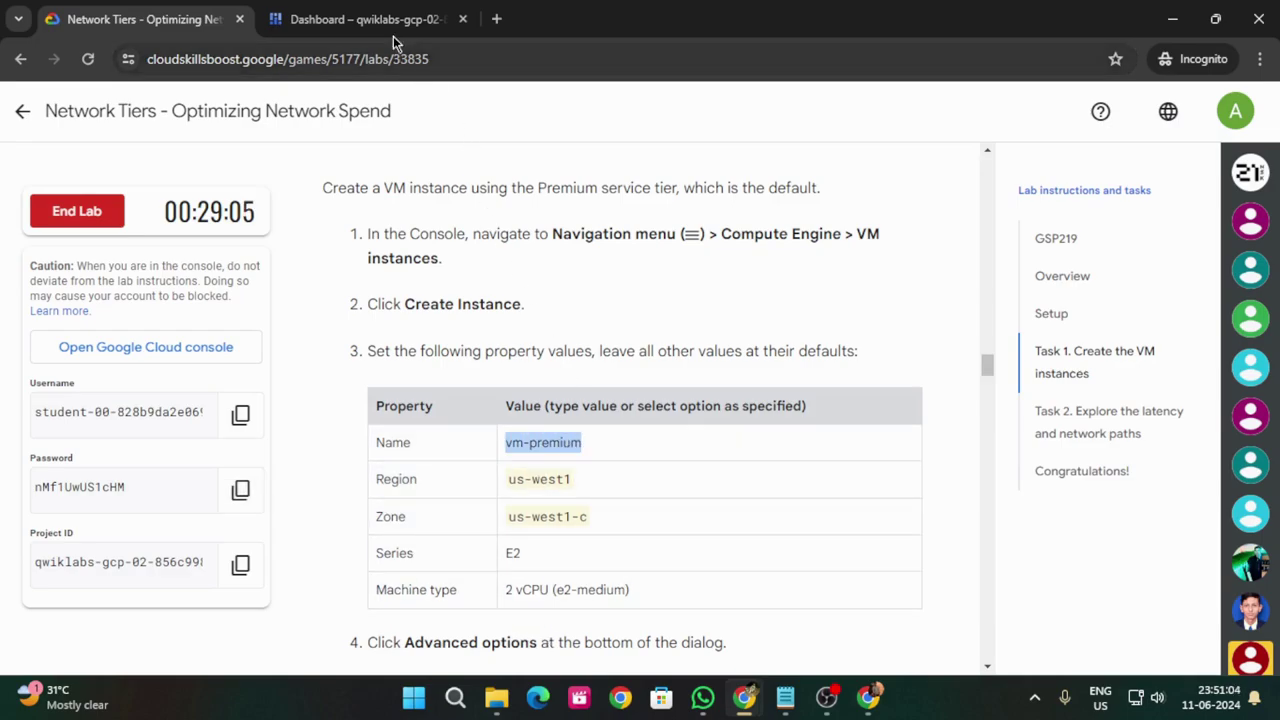
Step: Switch to the Google Cloud console and accept the Terms of Service in the welcome dialog
click(352, 18)
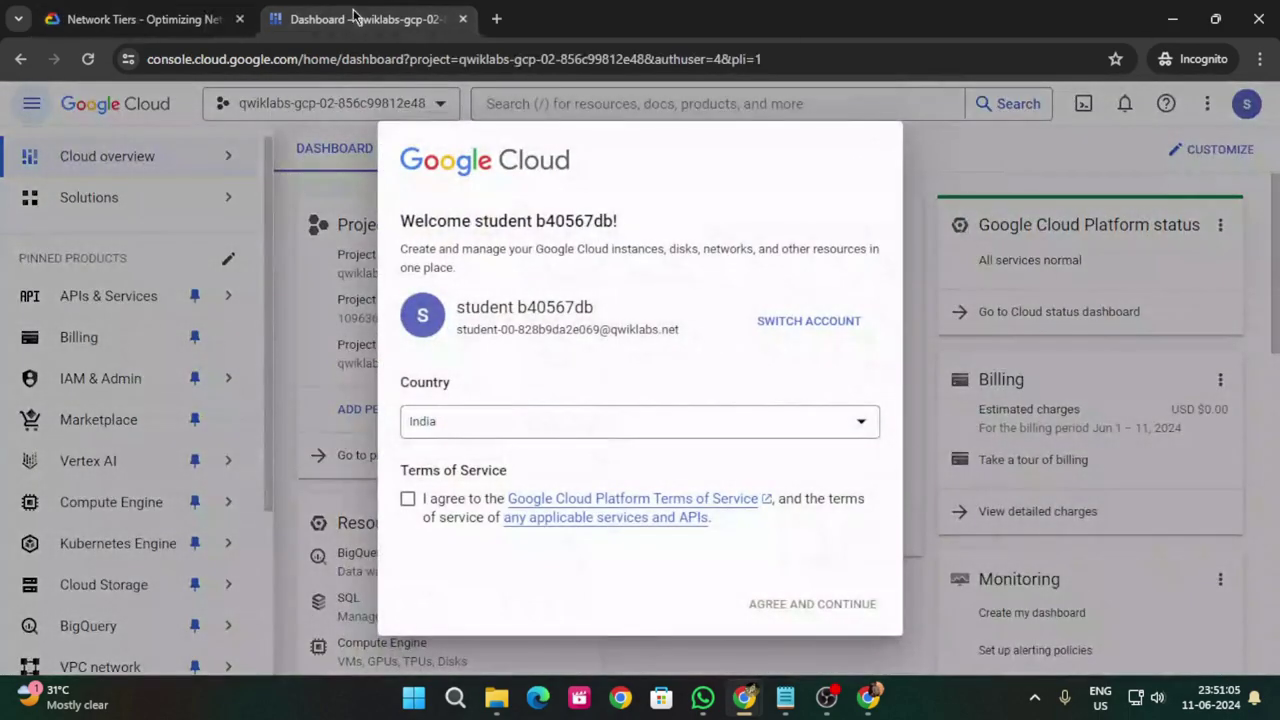
click(407, 498)
click(808, 618)
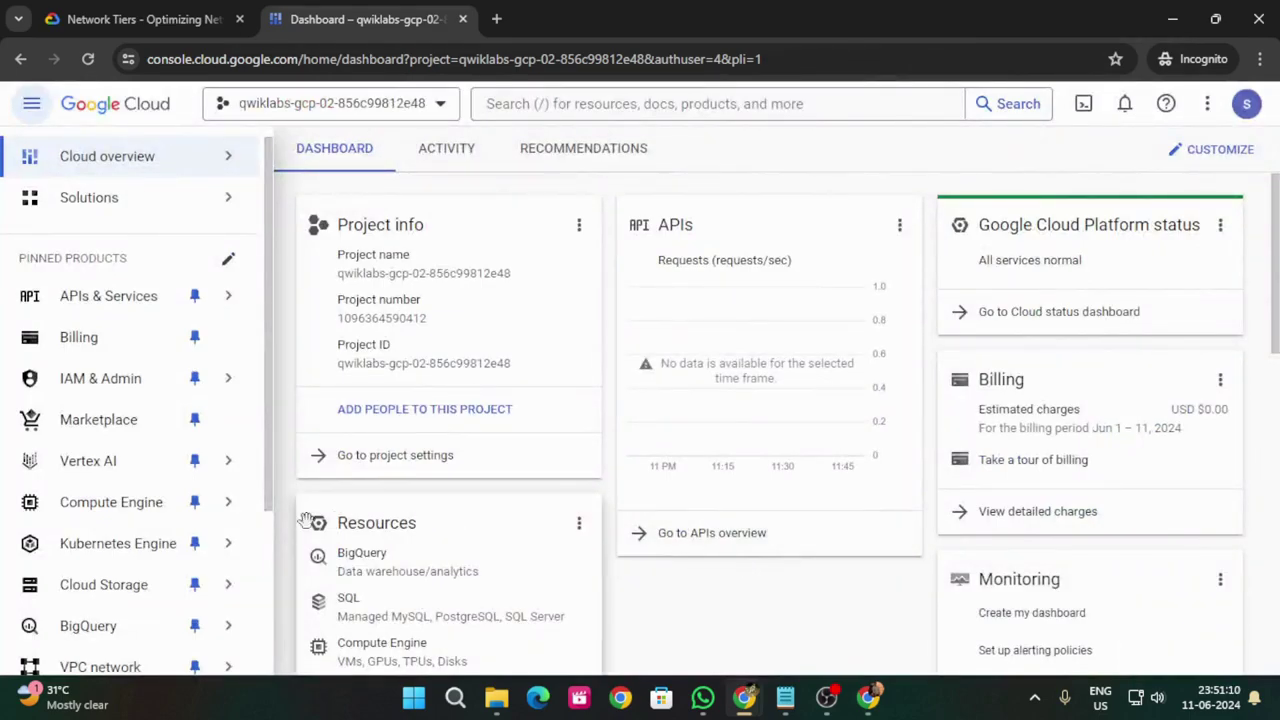
Step: Open the VM instances page of Compute Engine and close the Learn tutorial beside it
scroll(155, 529, down, 2)
scroll(155, 528, down, 1)
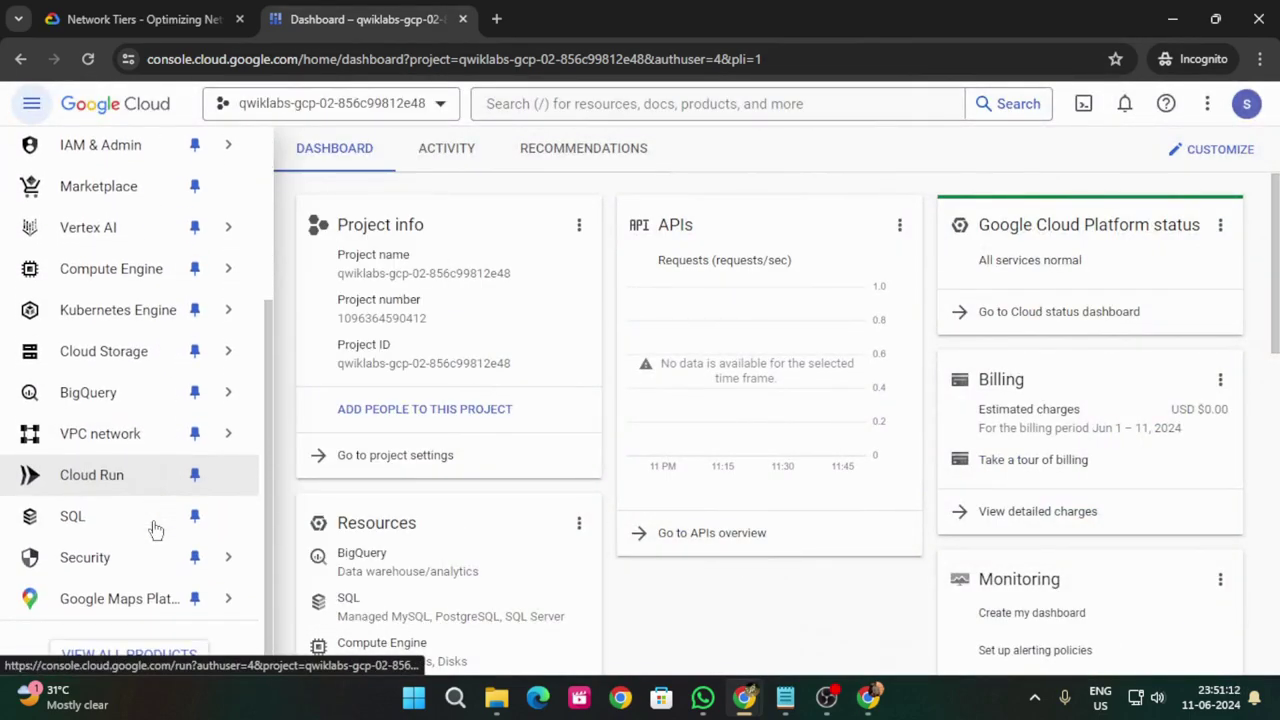
scroll(155, 528, up, 4)
mouse_move(155, 521)
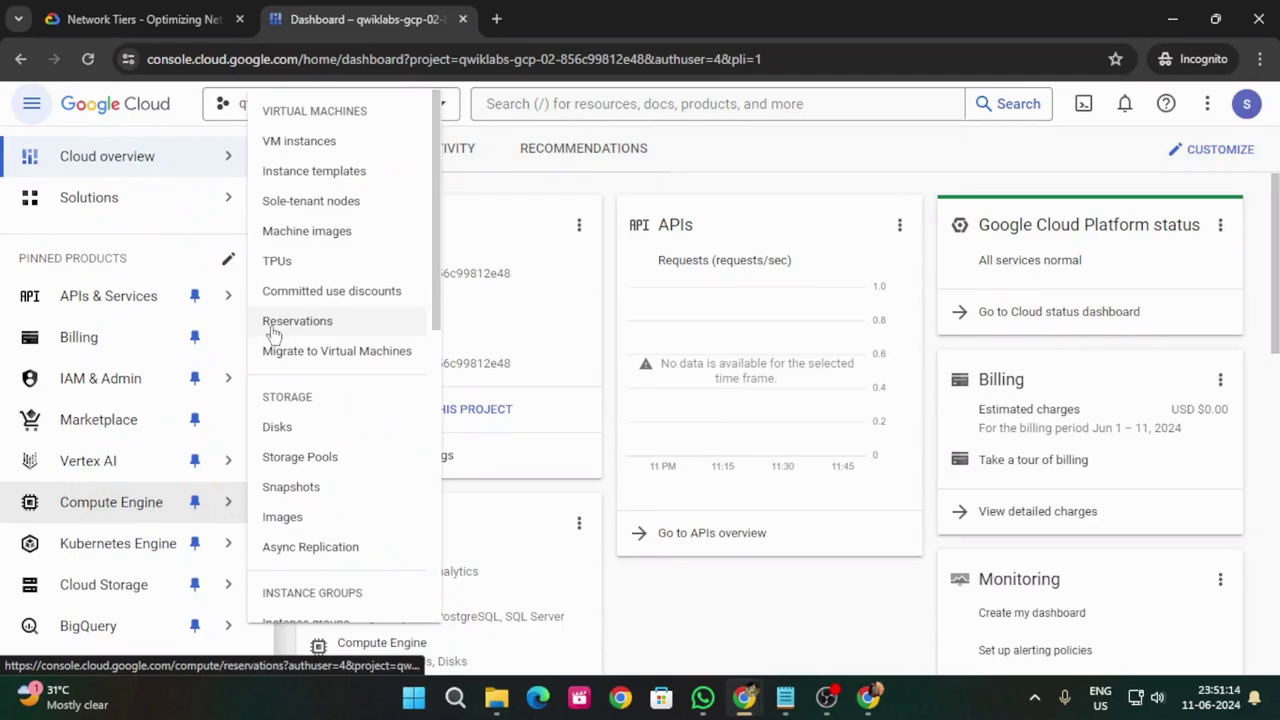
click(277, 145)
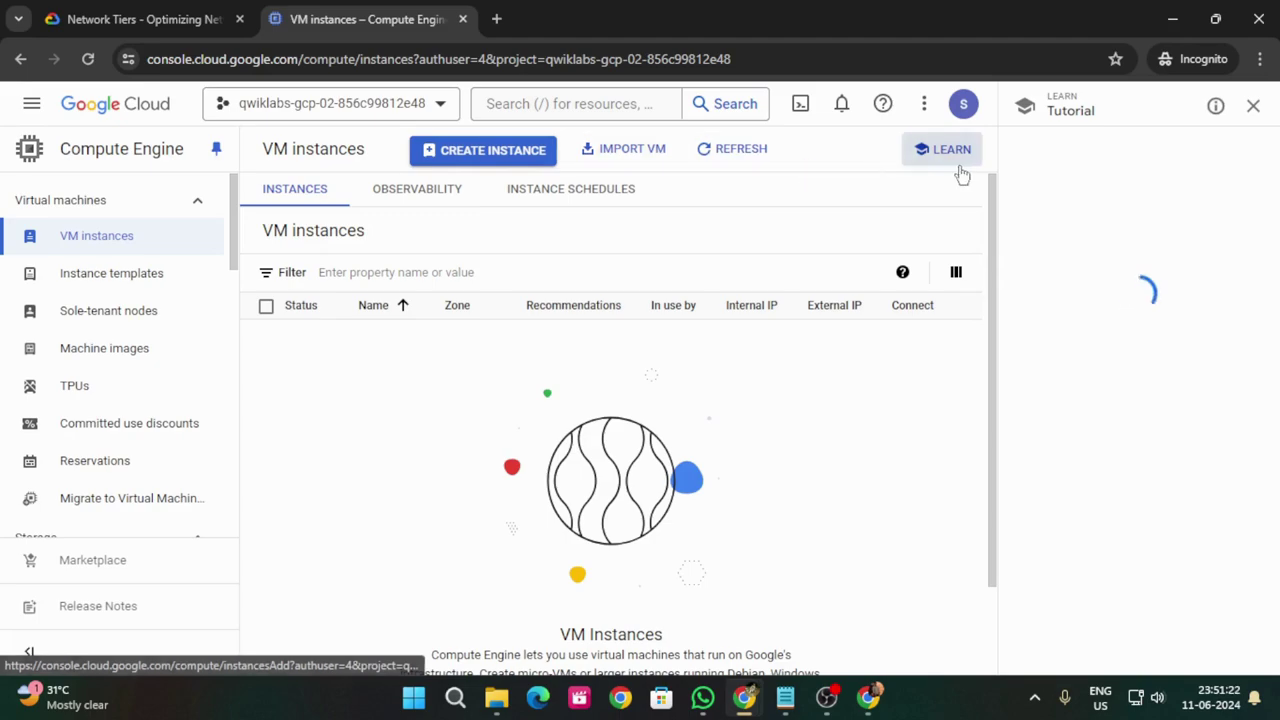
click(1255, 106)
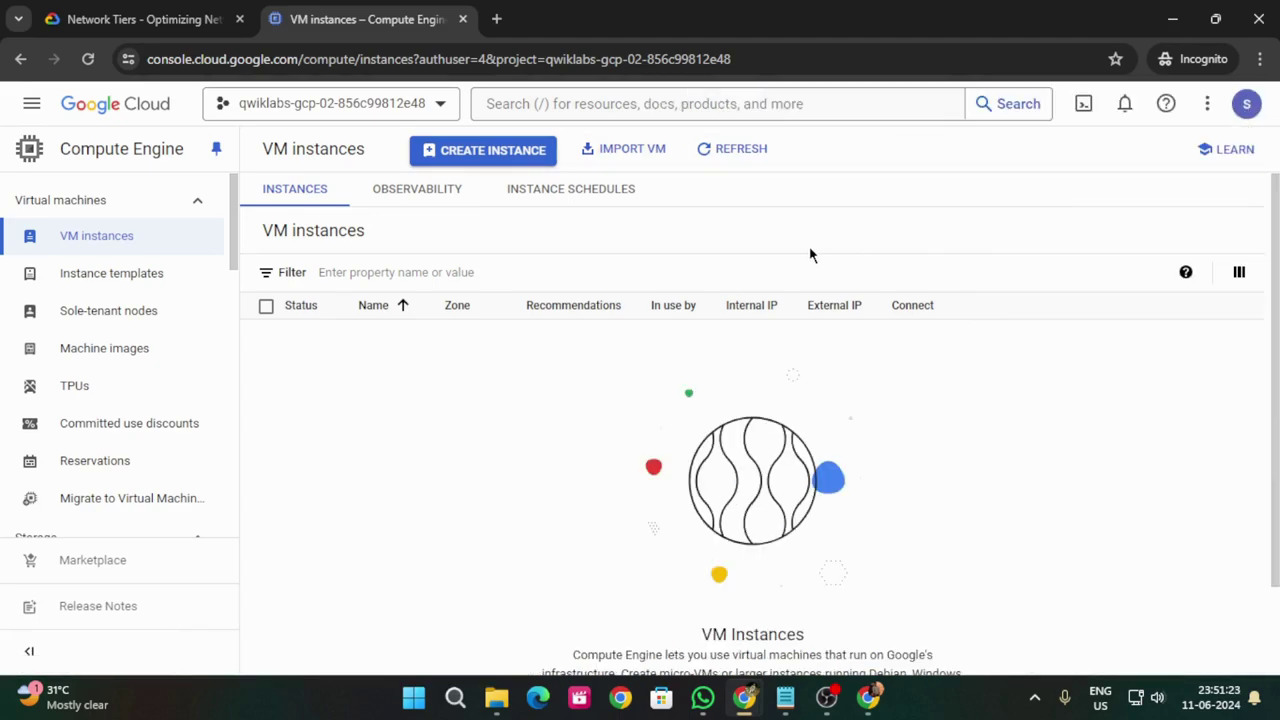
Step: Start creating a new VM instance and set its name to vm-premium
click(483, 157)
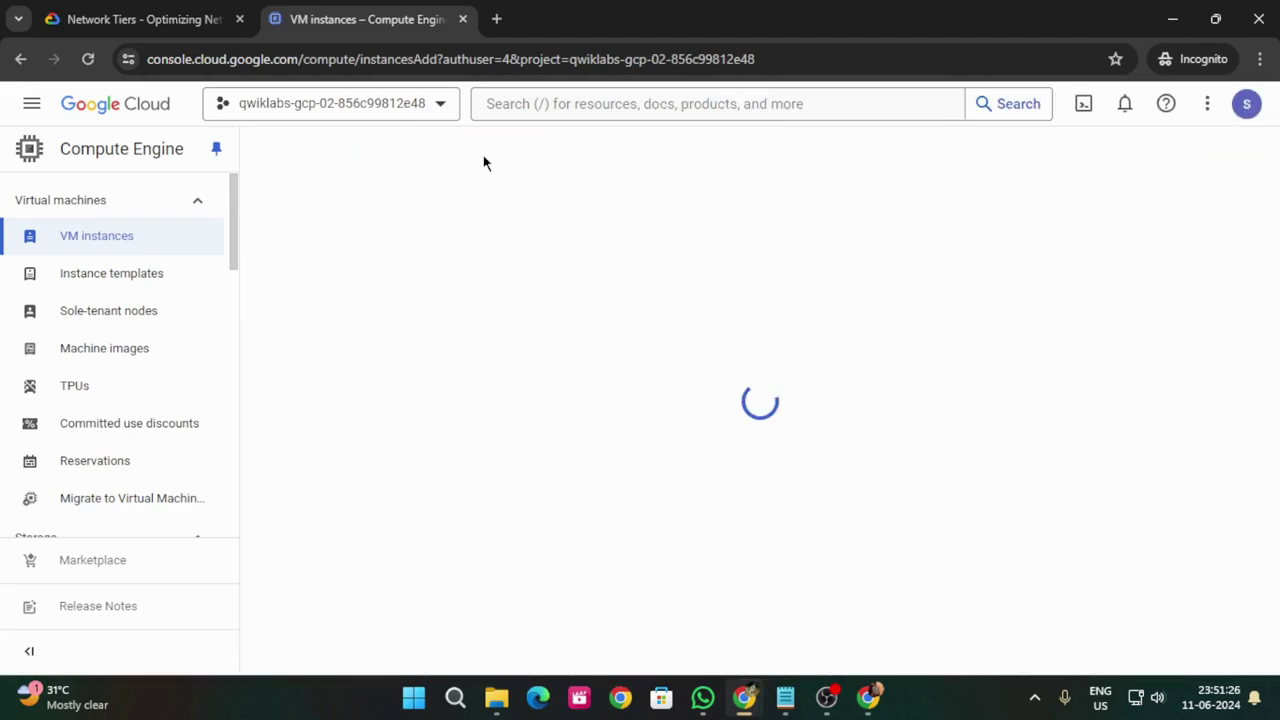
drag(503, 214, 301, 224)
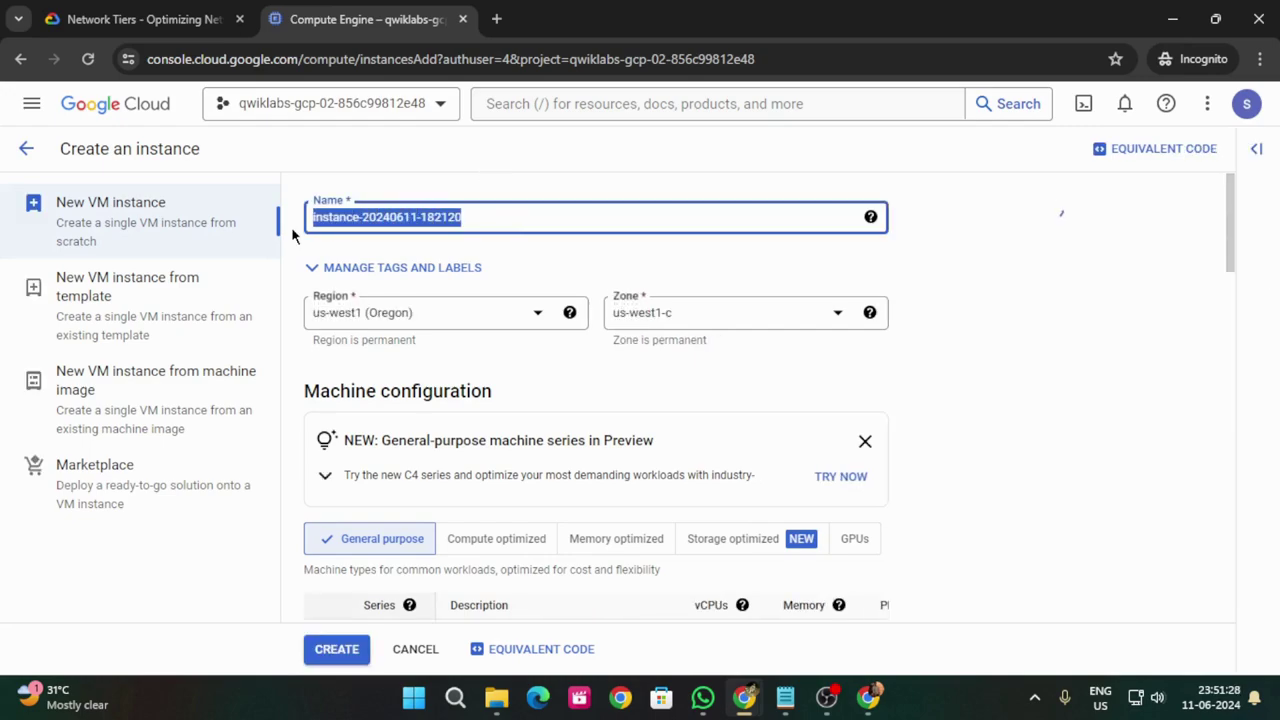
key(BackSpace)
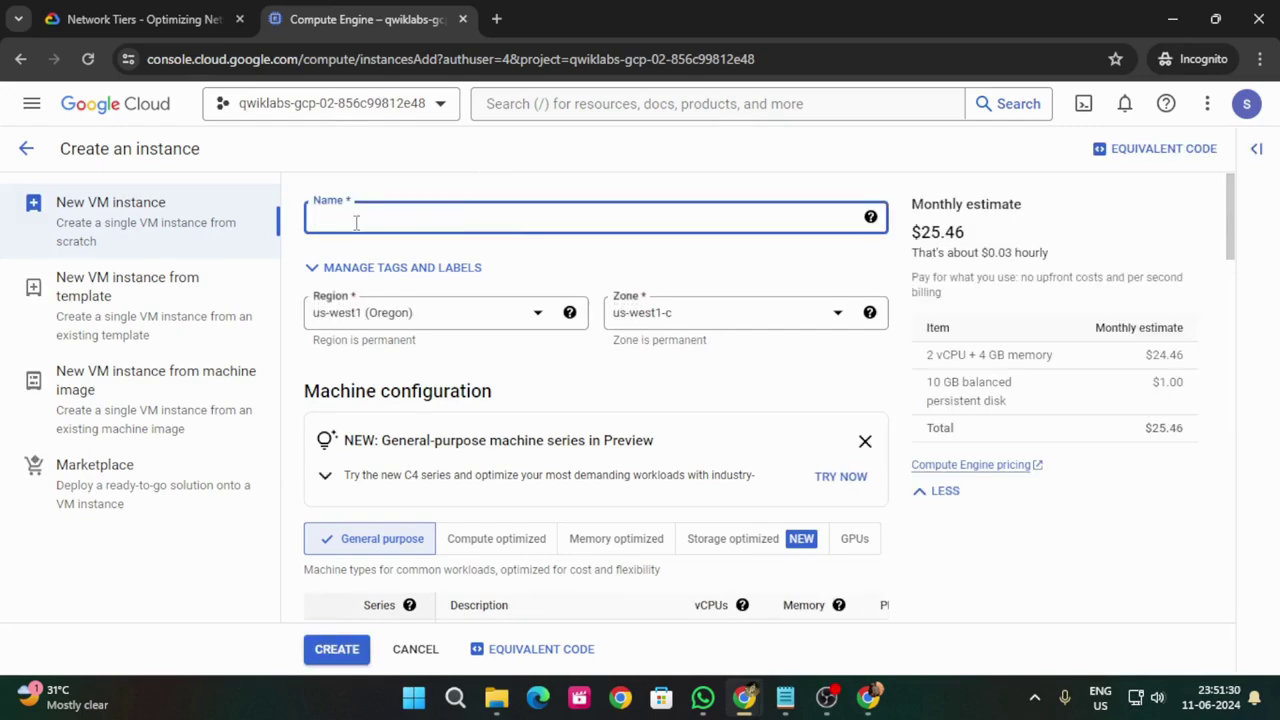
key(ctrl+v)
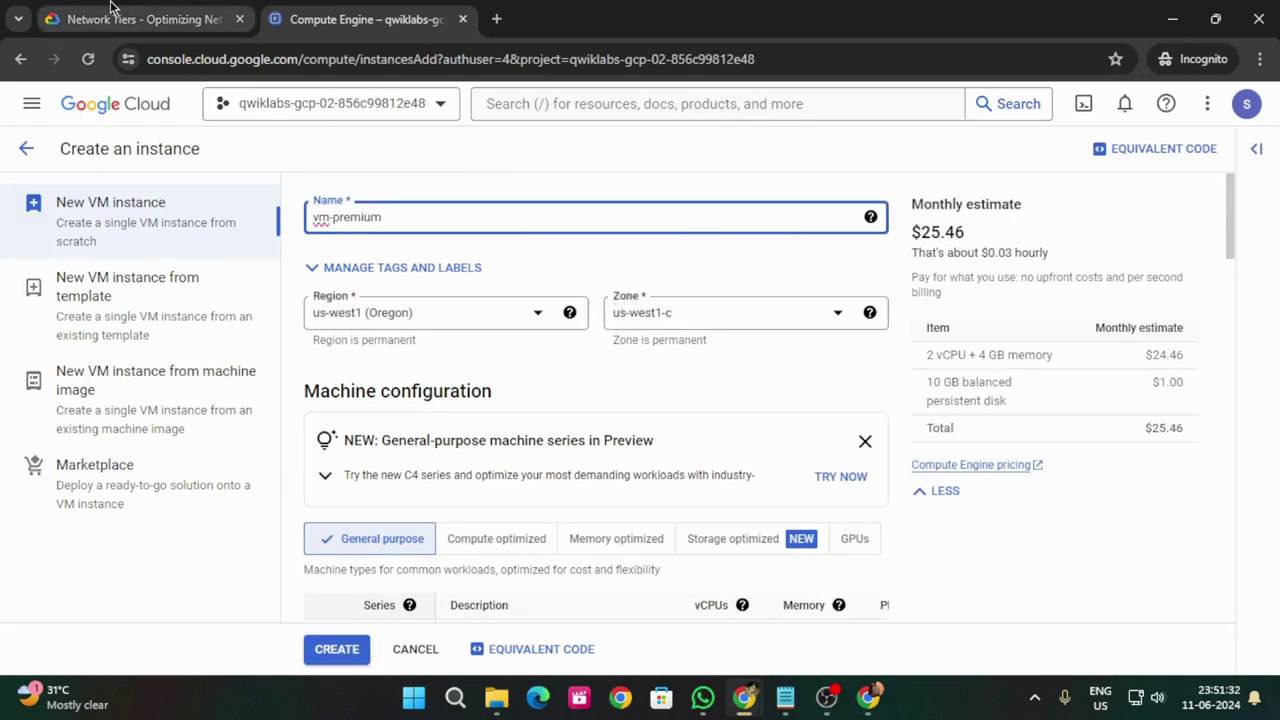
Step: Compare the new instance's region, zone, series and machine type with the lab's Premium tier property table
click(145, 19)
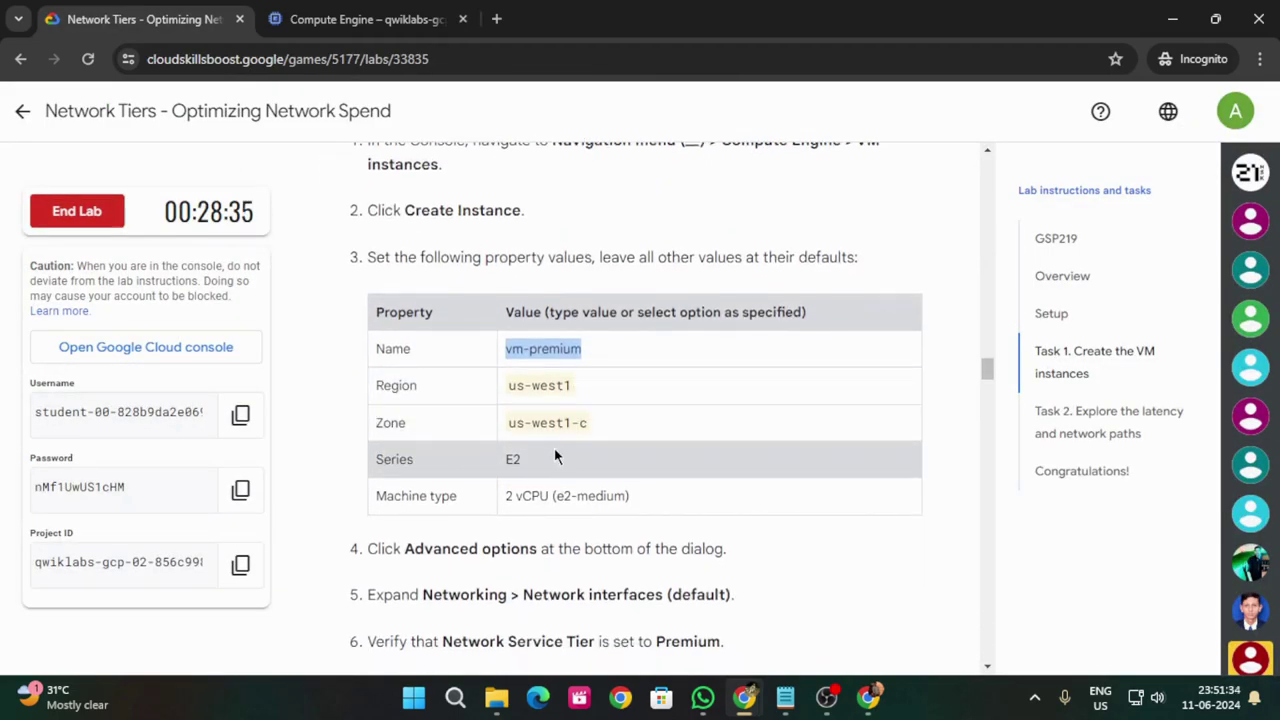
click(360, 19)
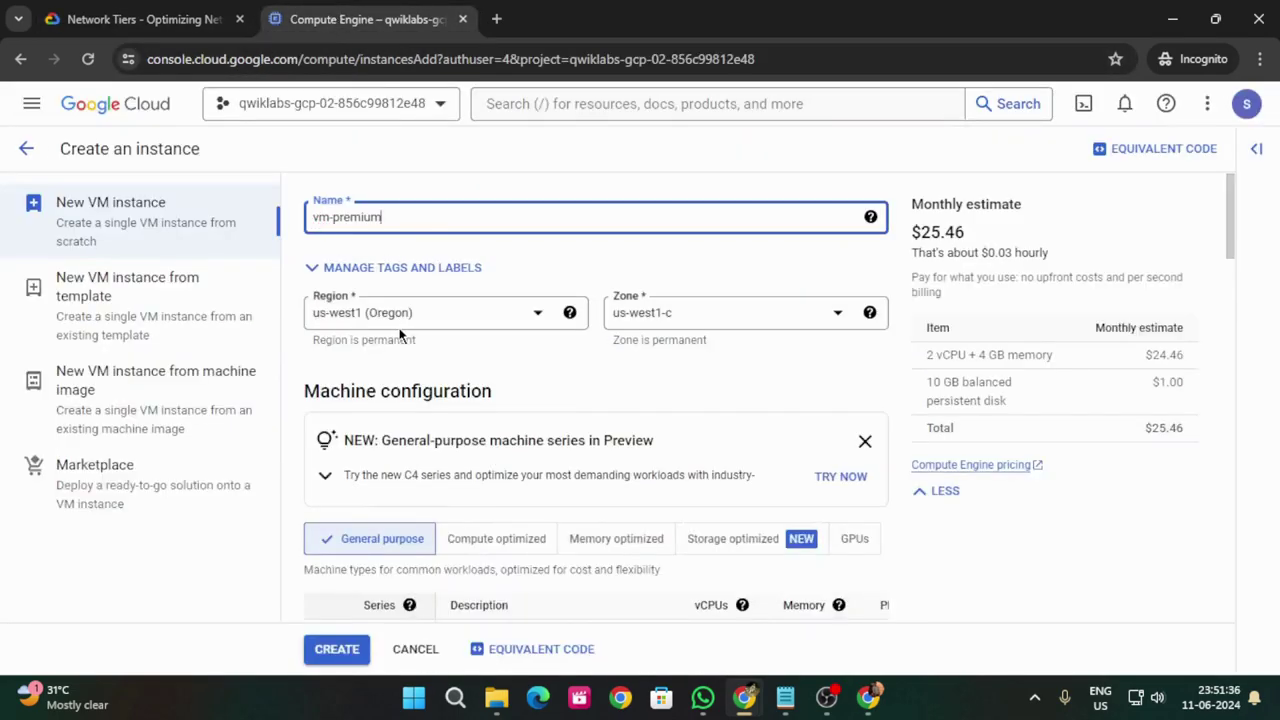
click(145, 19)
scroll(490, 295, down, 2)
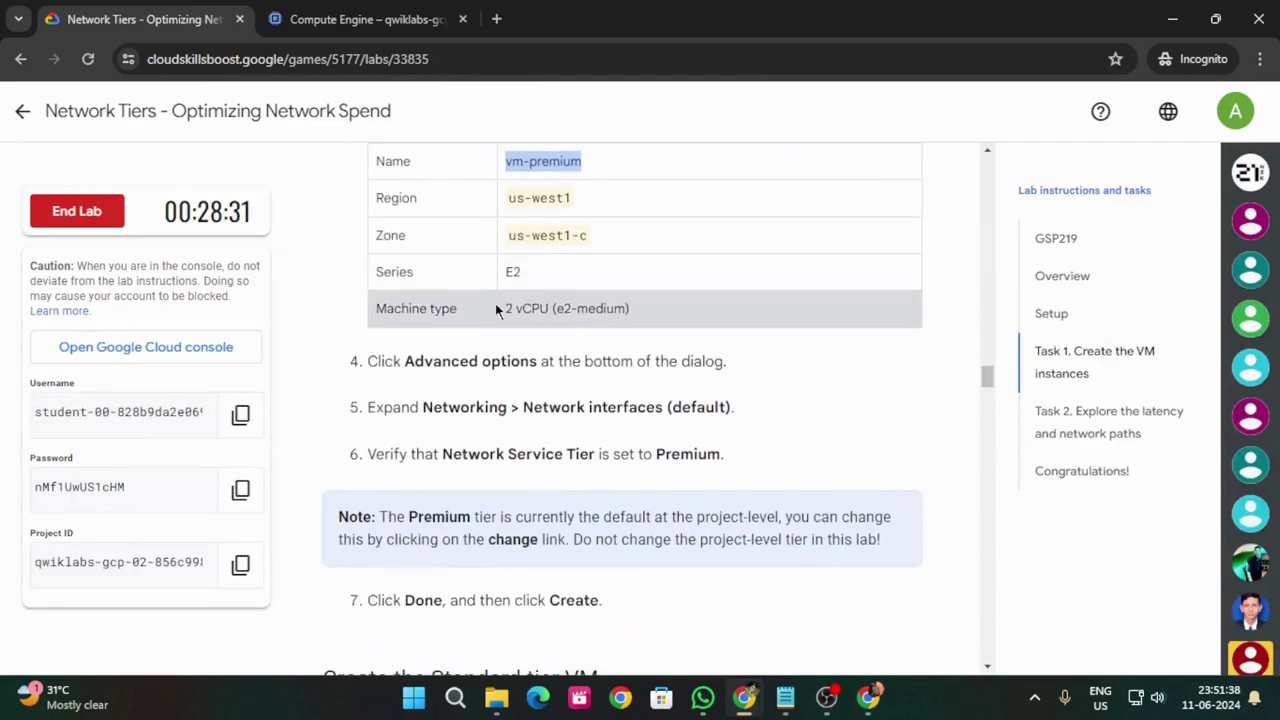
key(ctrl+Tab)
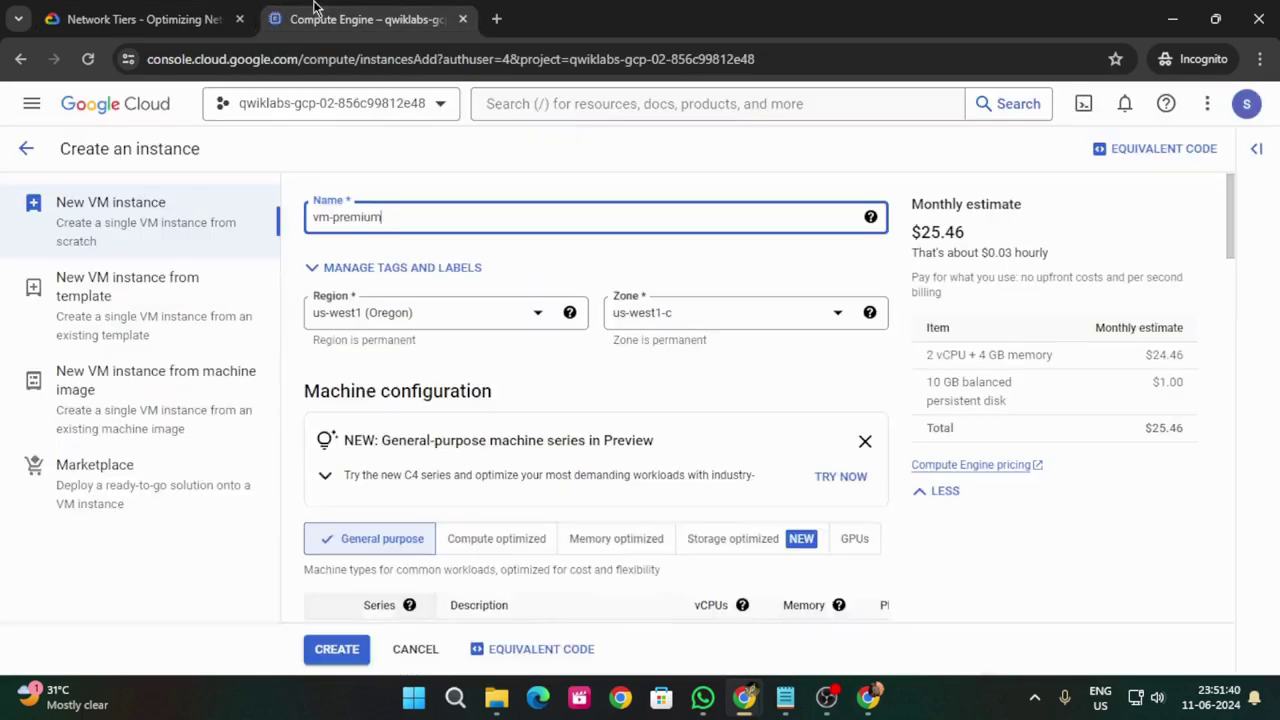
scroll(500, 420, down, 5)
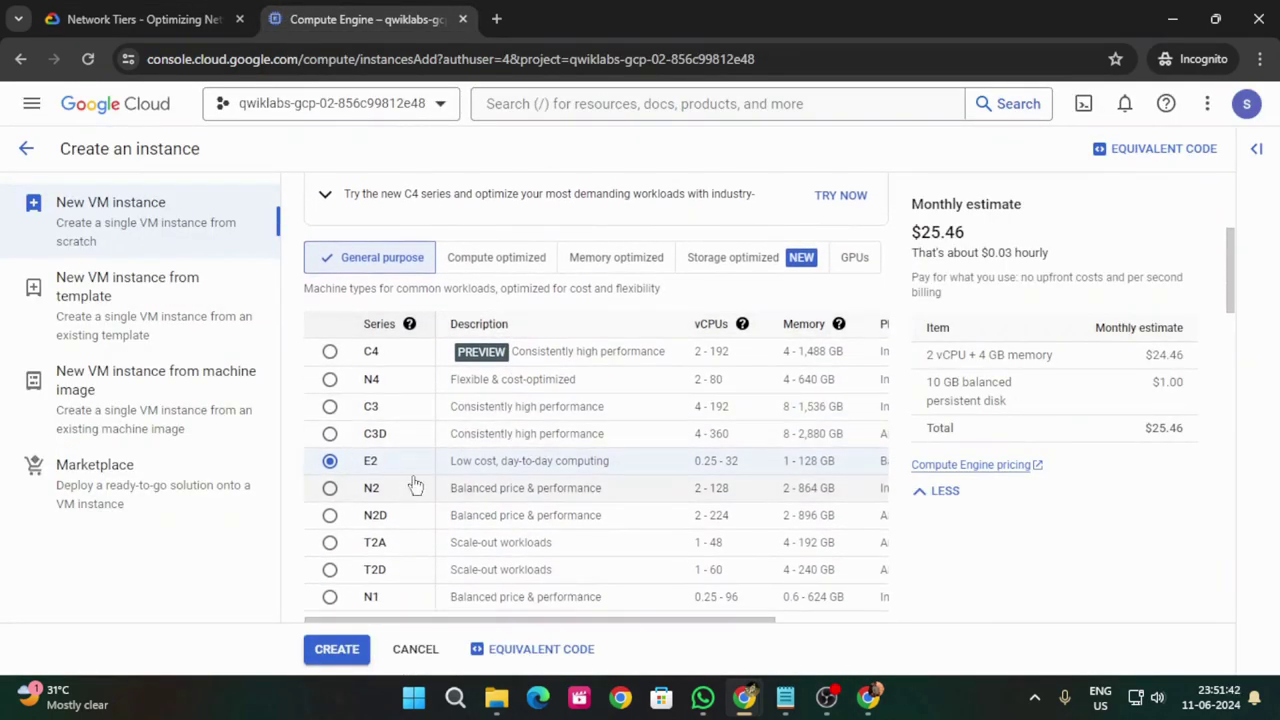
scroll(558, 424, down, 1)
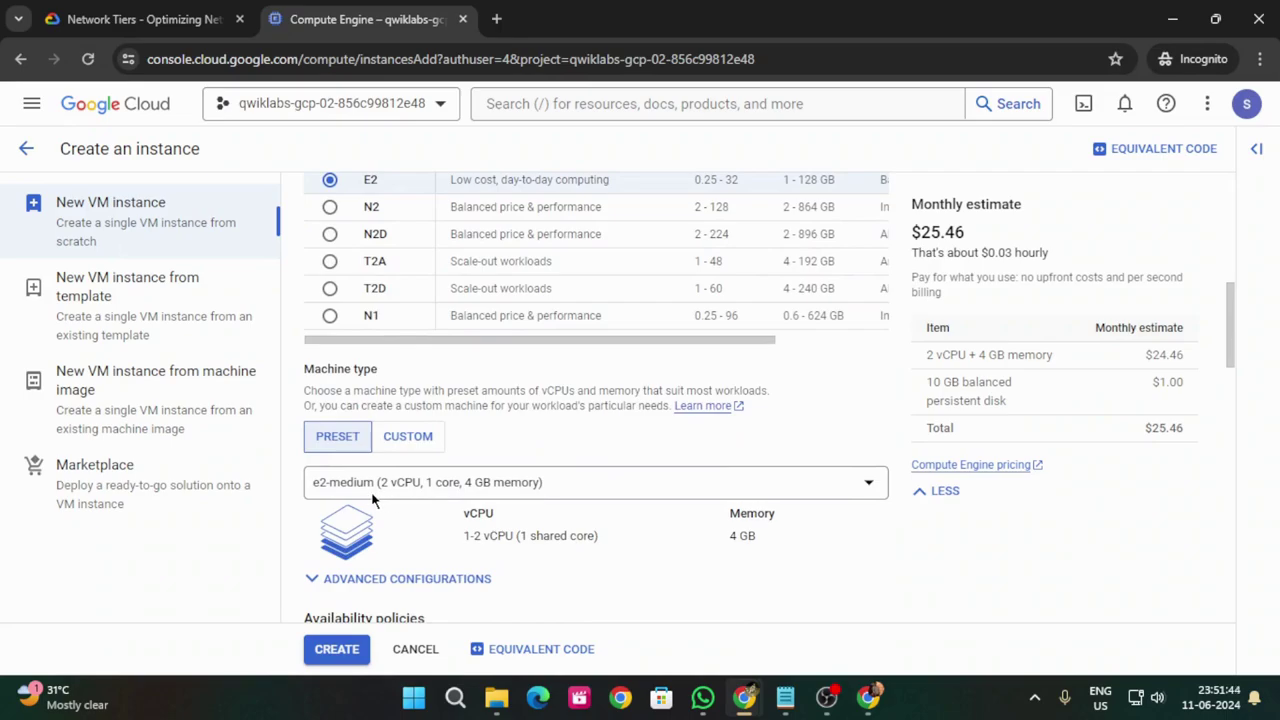
Step: Consult the lab's remaining Premium VM instructions and expand the new instance's Advanced options
click(180, 19)
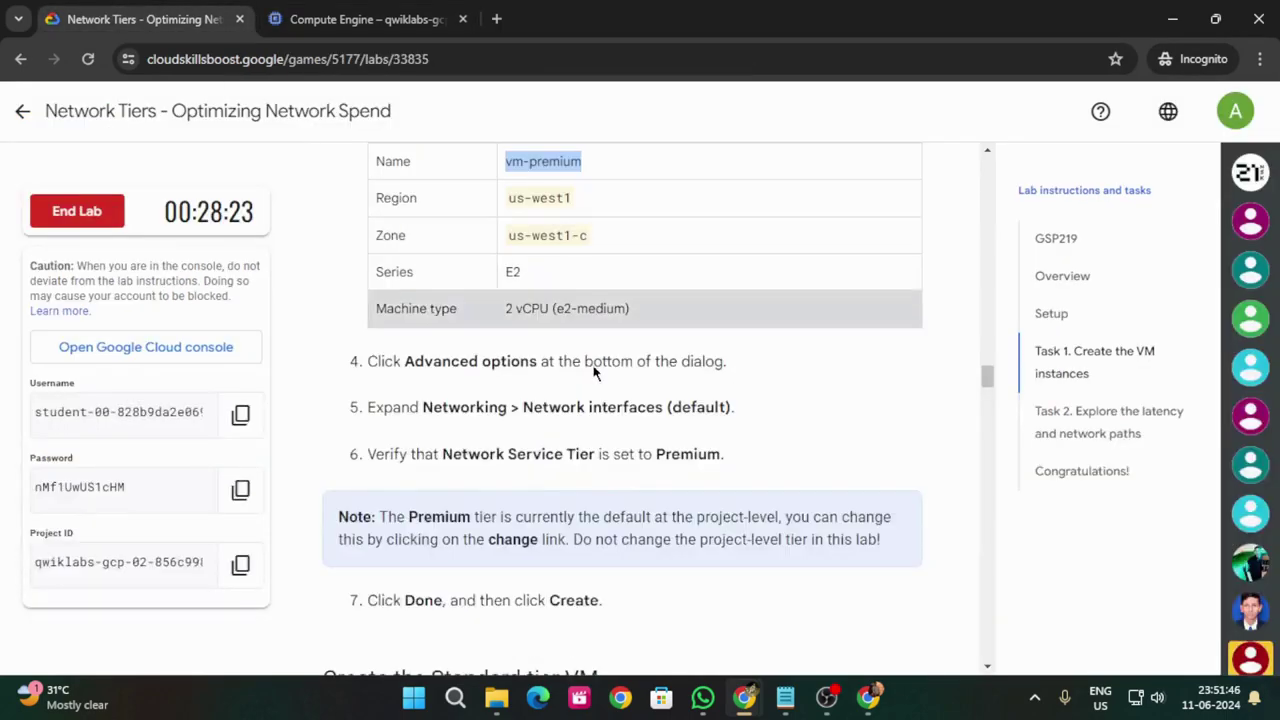
scroll(595, 326, down, 1)
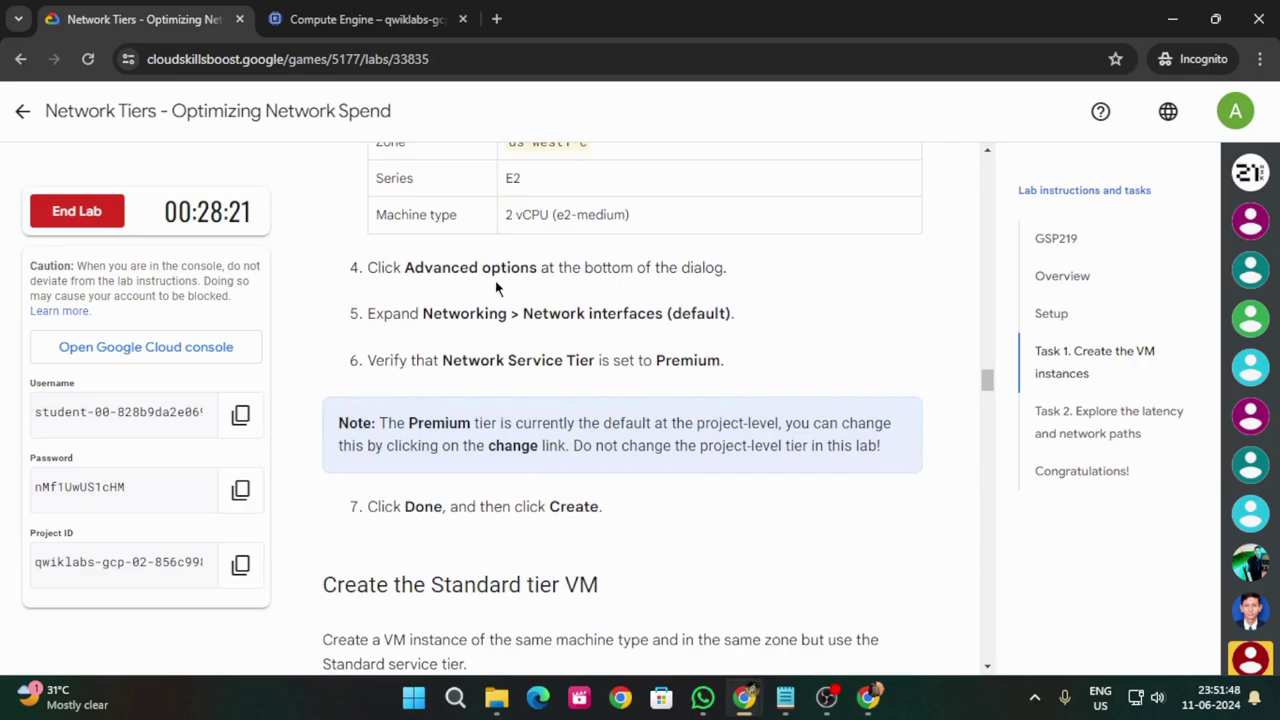
click(360, 19)
scroll(648, 556, down, 15)
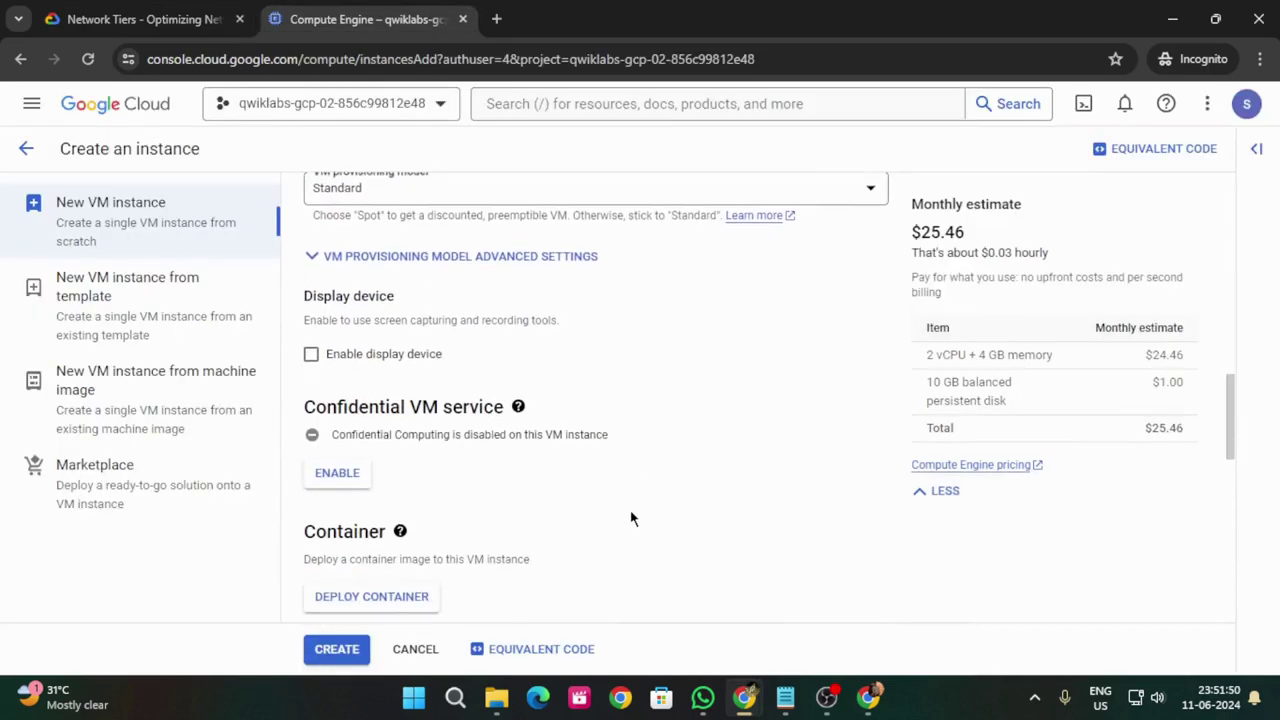
scroll(626, 509, down, 1)
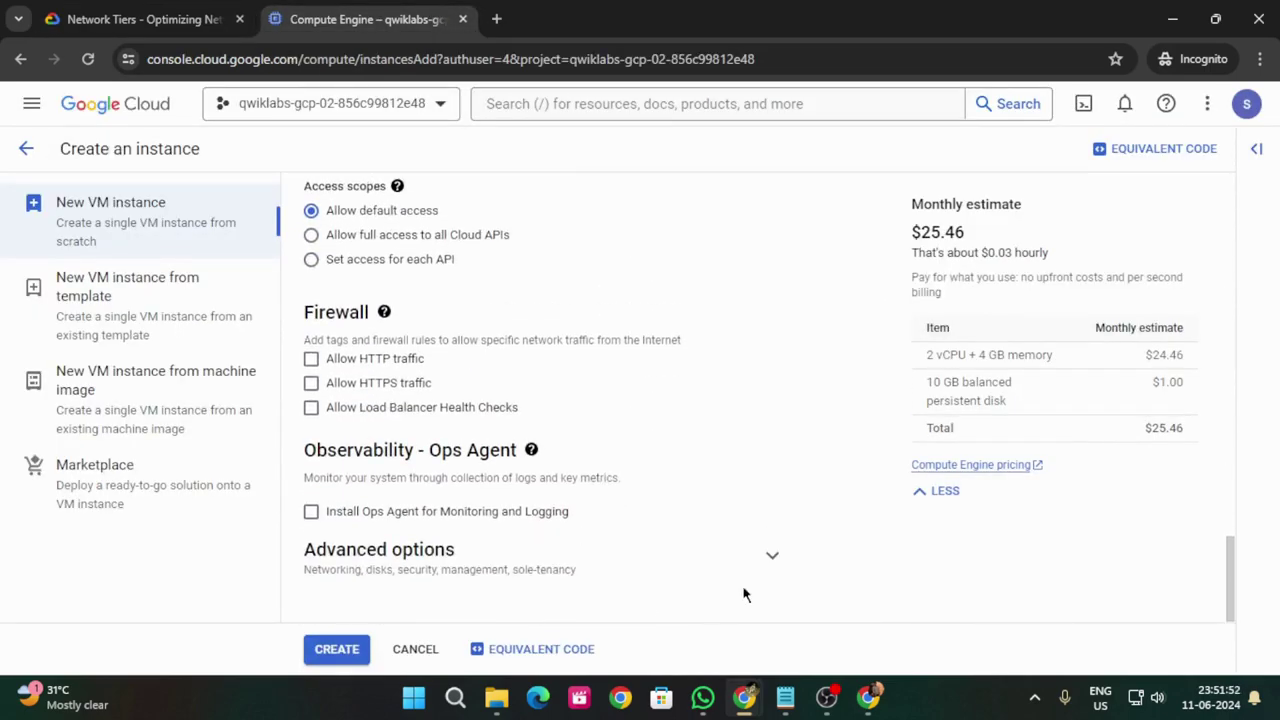
click(768, 553)
scroll(662, 455, down, 3)
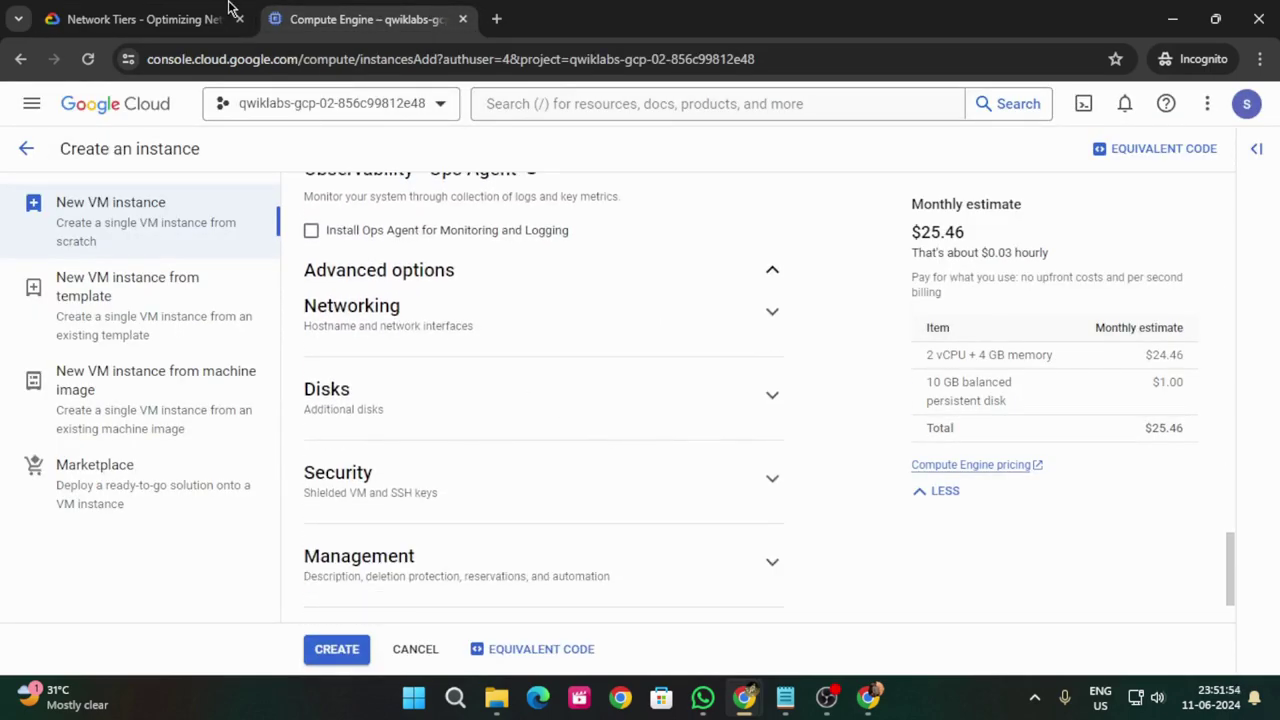
Step: Expand the instance's Networking settings as the lab instructs and locate the default network interface
click(200, 19)
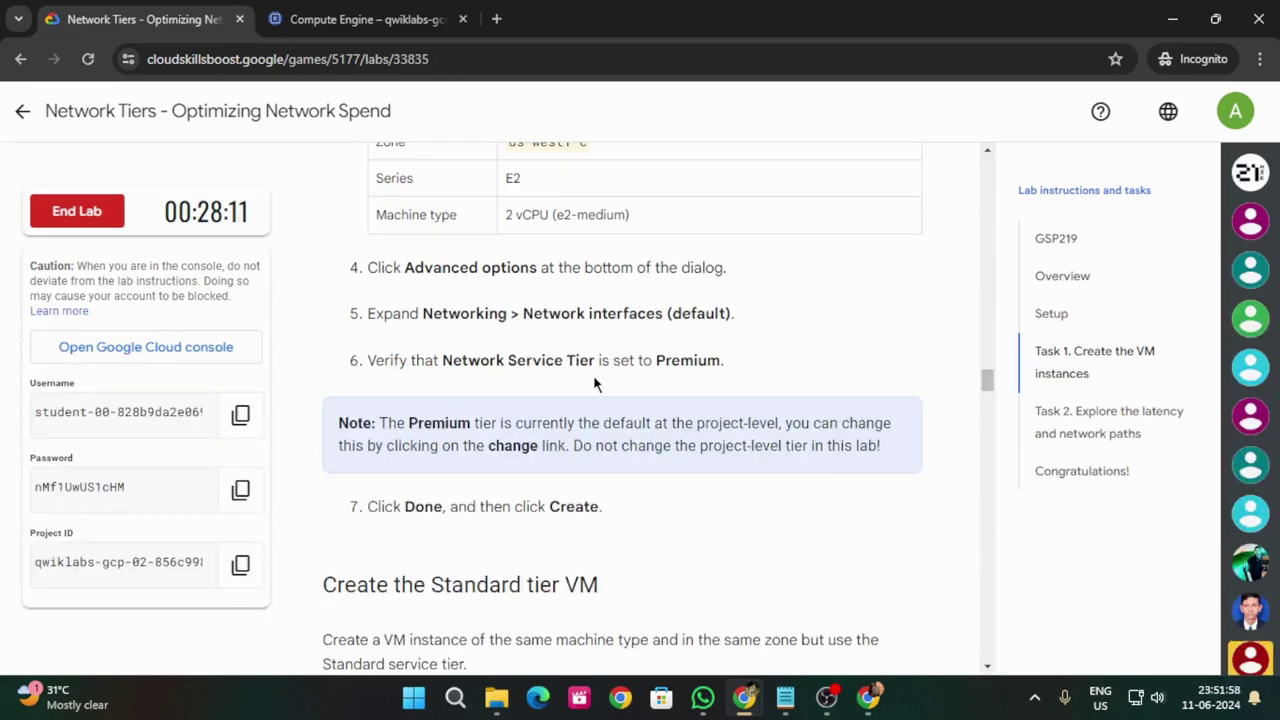
key(ctrl+Tab)
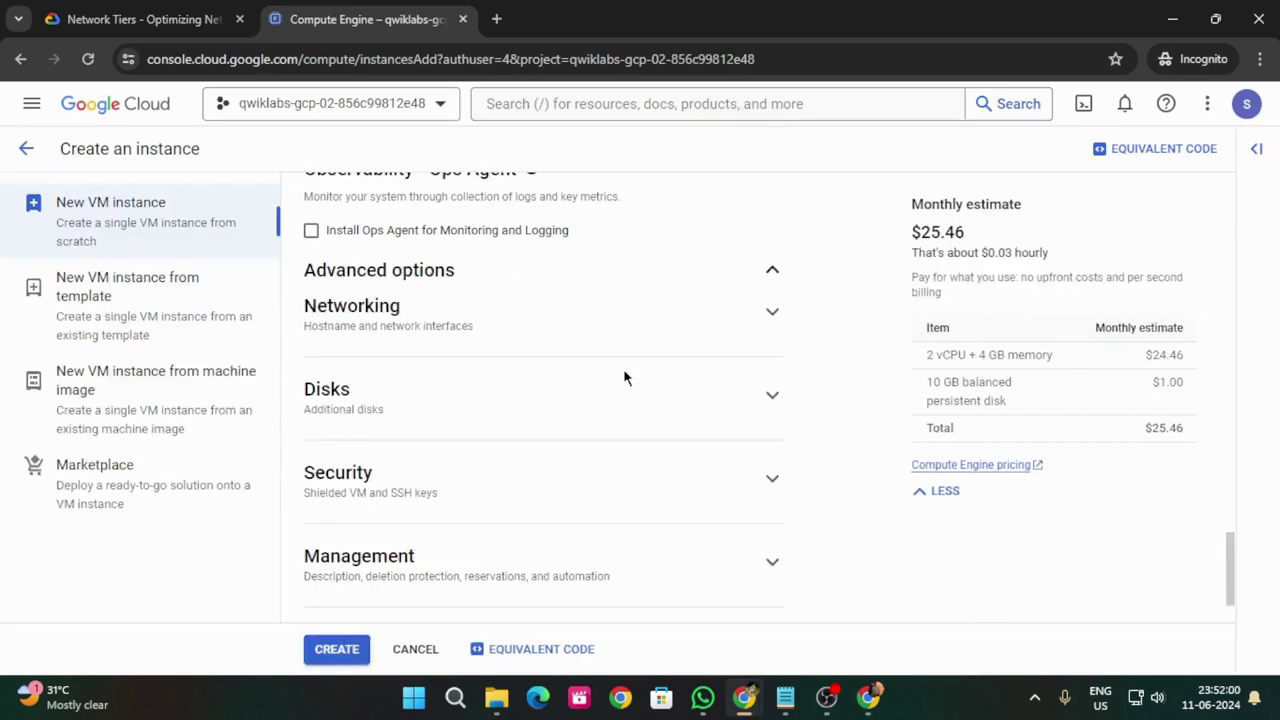
click(771, 313)
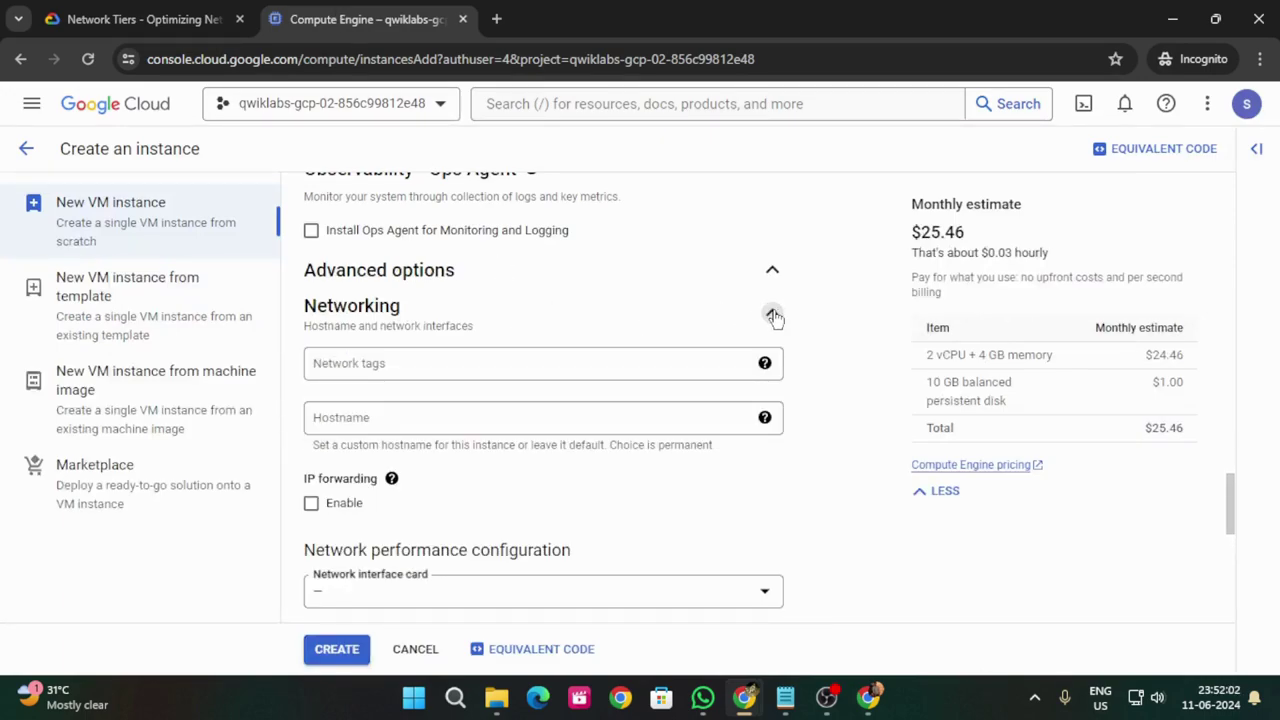
scroll(554, 340, down, 2)
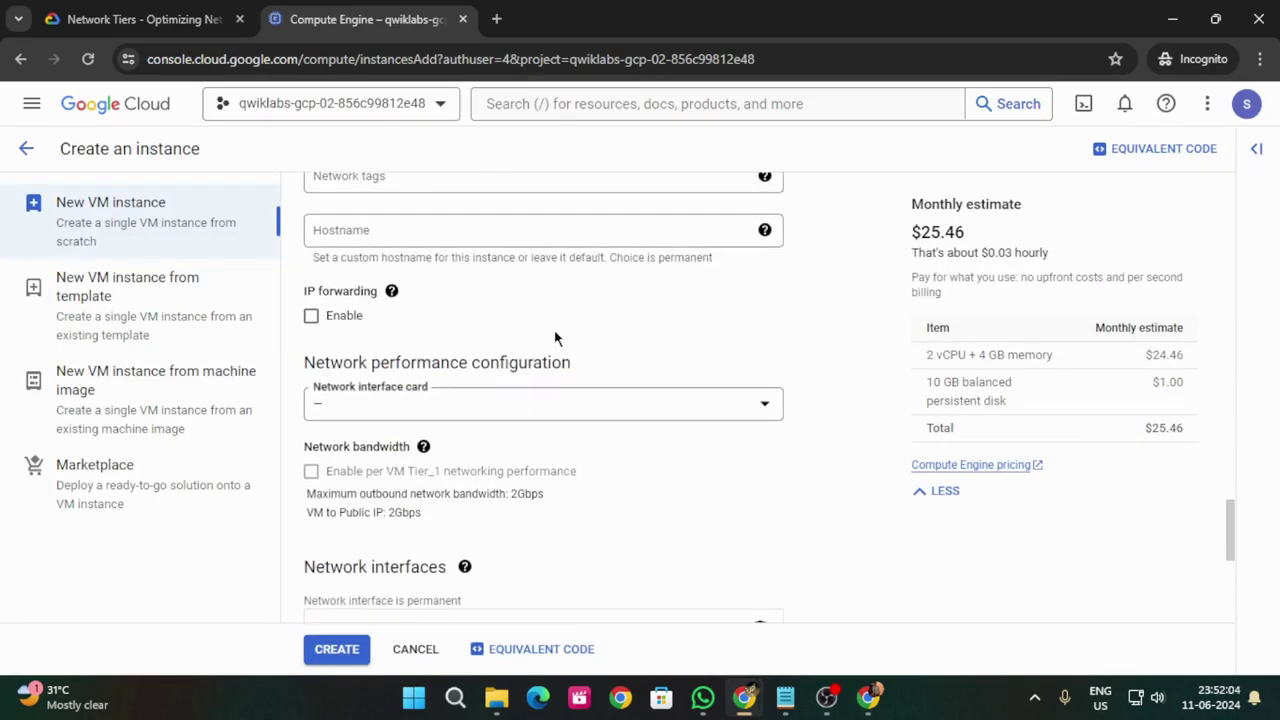
scroll(555, 338, down, 1)
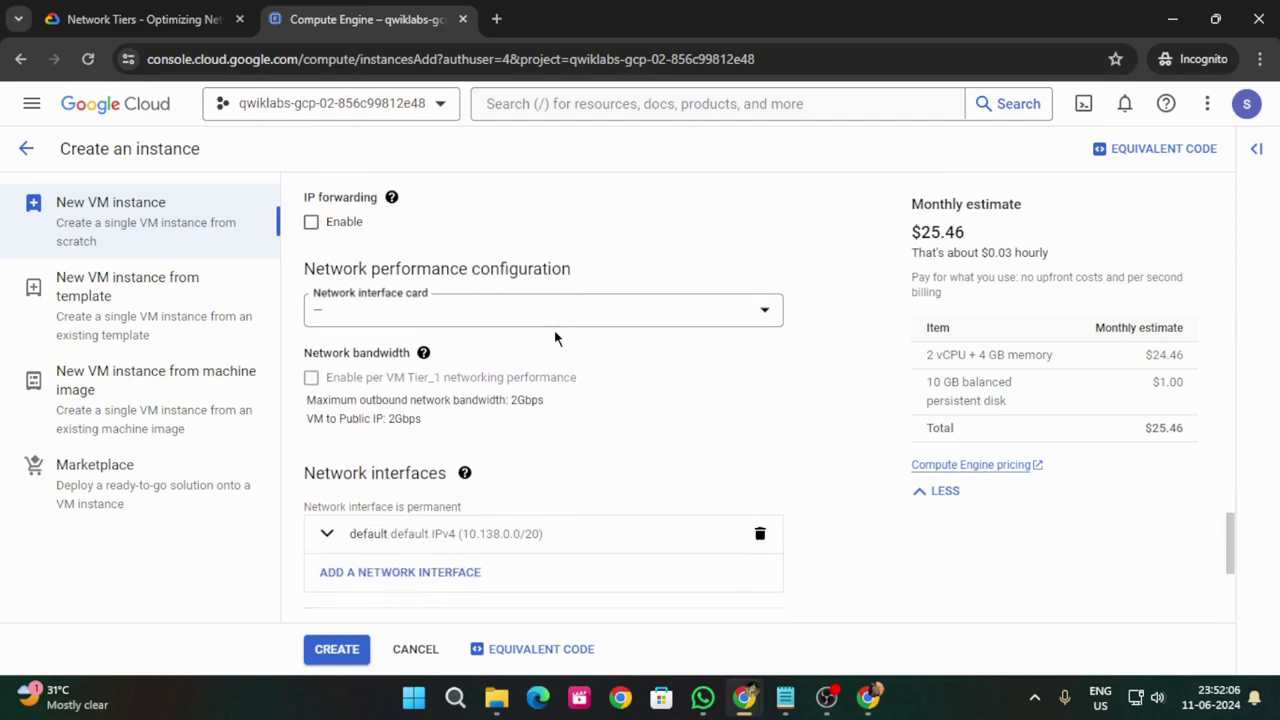
scroll(555, 338, down, 1)
scroll(555, 338, down, 2)
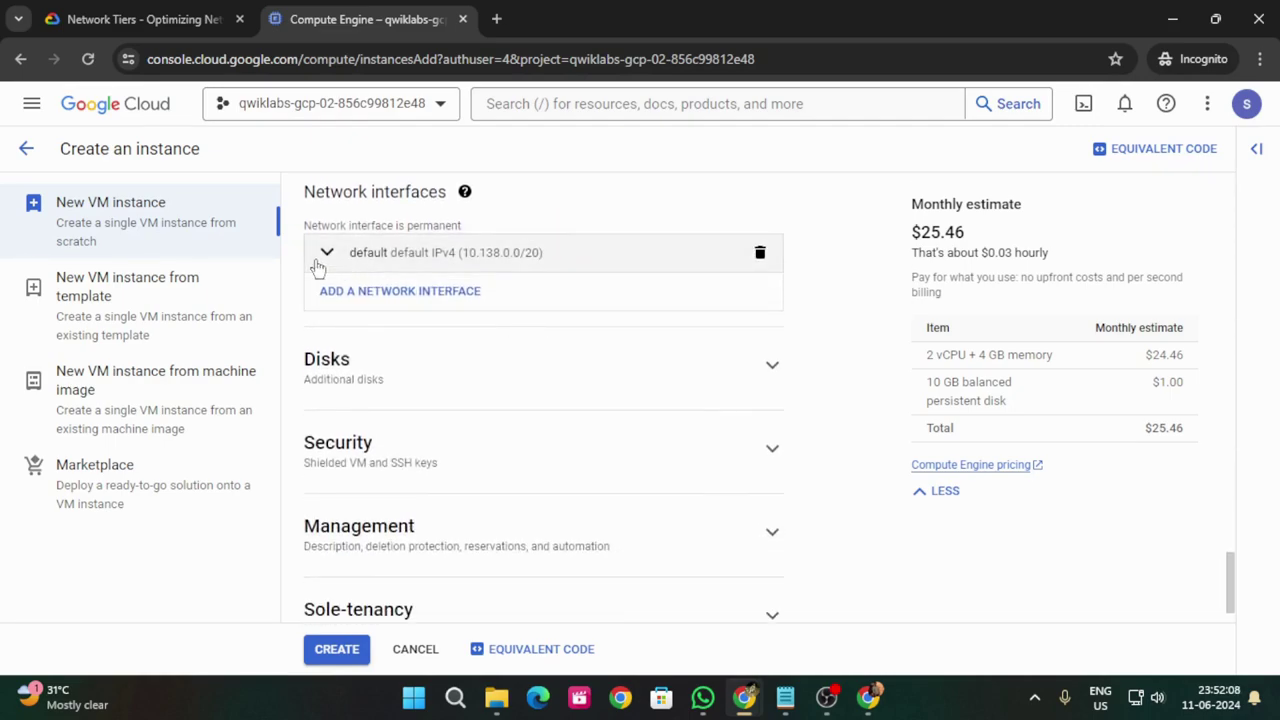
Step: Expand the default network interface and verify that its Network Service Tier is Premium, as the lab instructs
scroll(578, 285, up, 1)
click(140, 18)
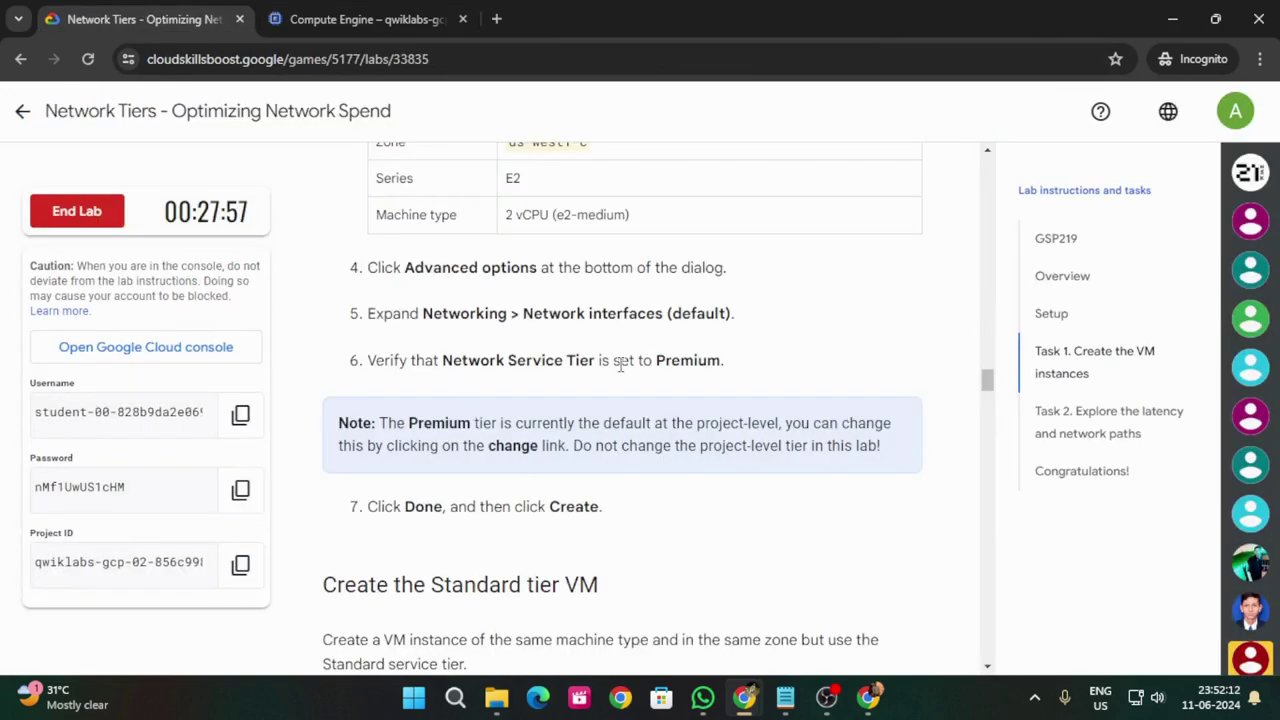
click(360, 18)
scroll(575, 374, down, 2)
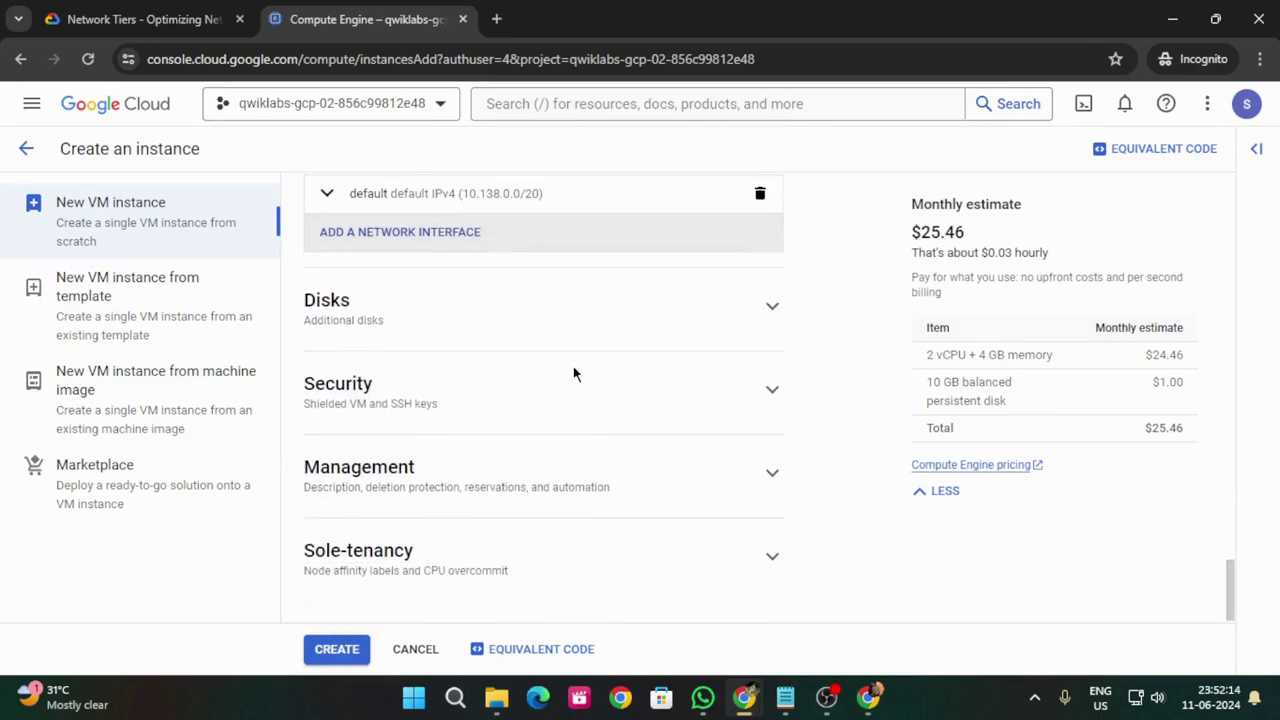
scroll(575, 373, up, 3)
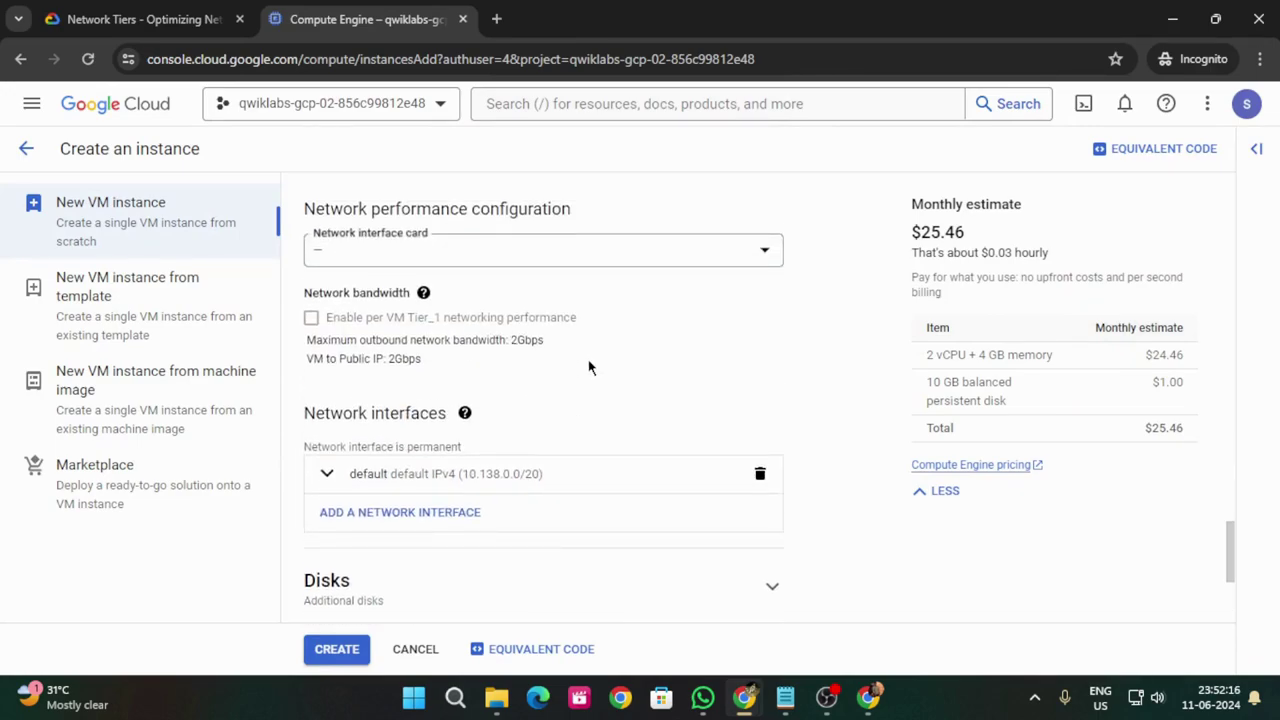
scroll(590, 366, up, 1)
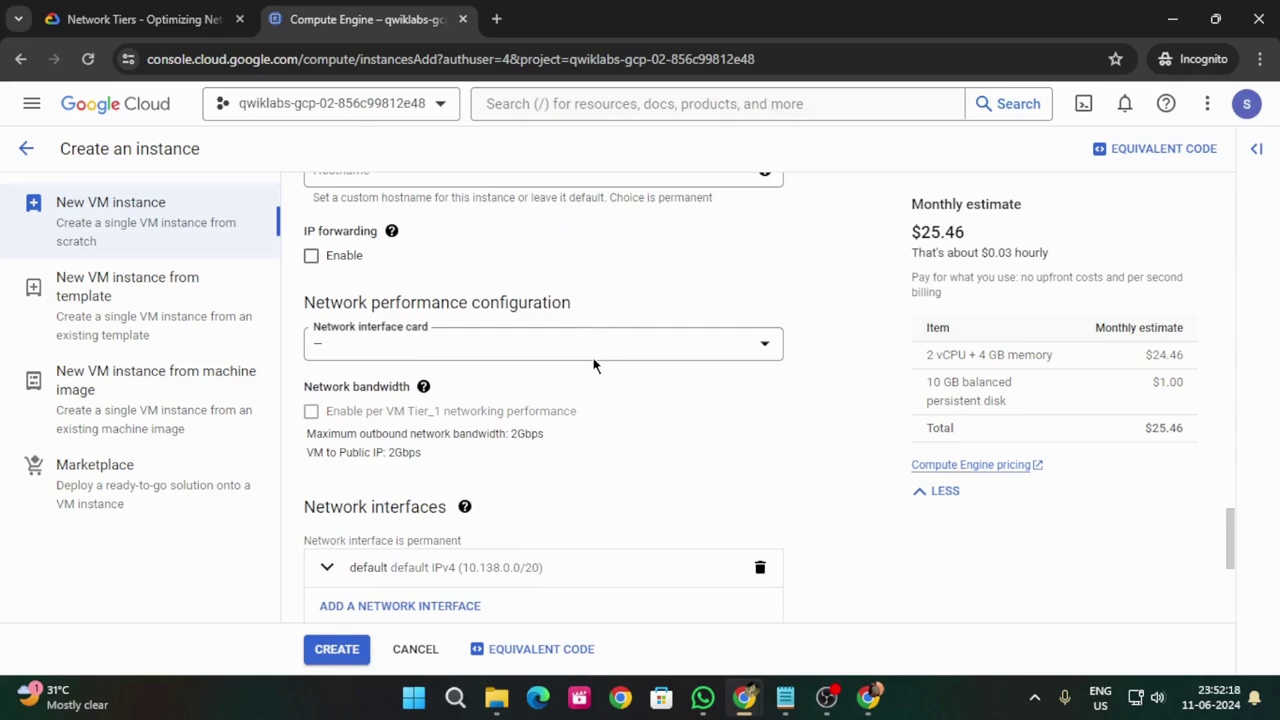
scroll(592, 366, up, 2)
scroll(592, 357, down, 3)
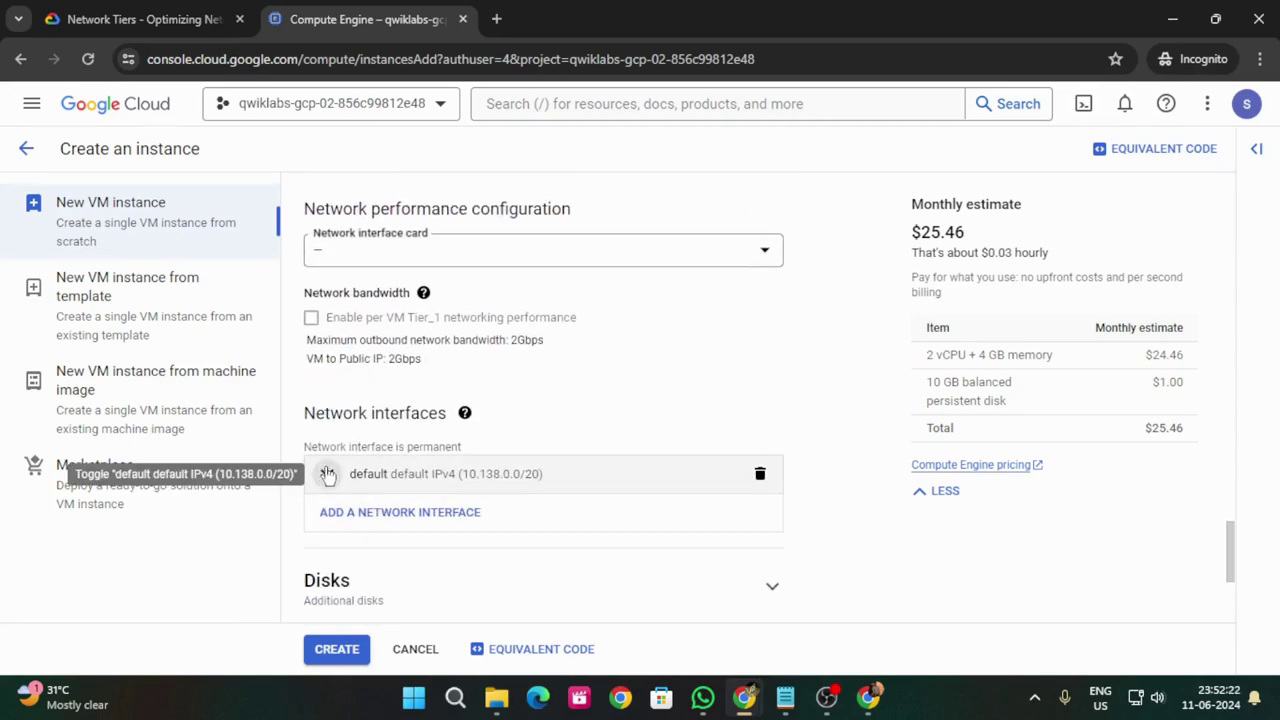
click(460, 473)
scroll(523, 460, down, 3)
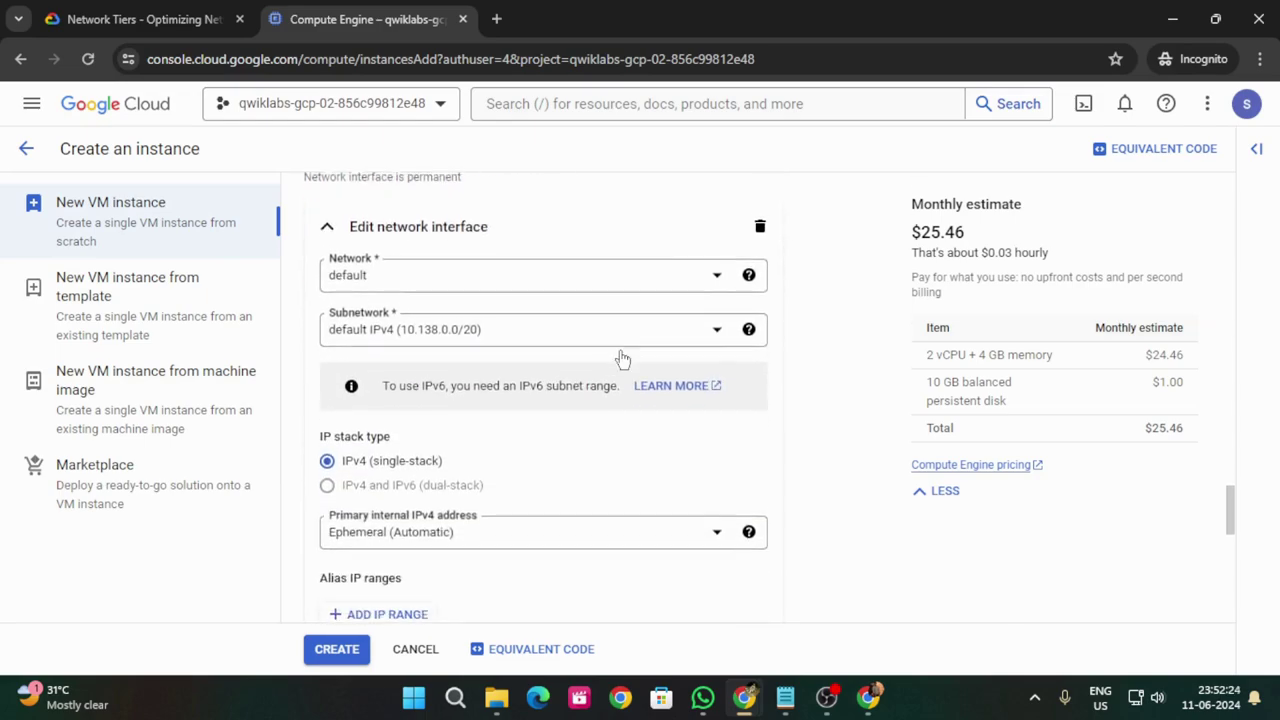
scroll(620, 358, down, 1)
scroll(620, 358, down, 2)
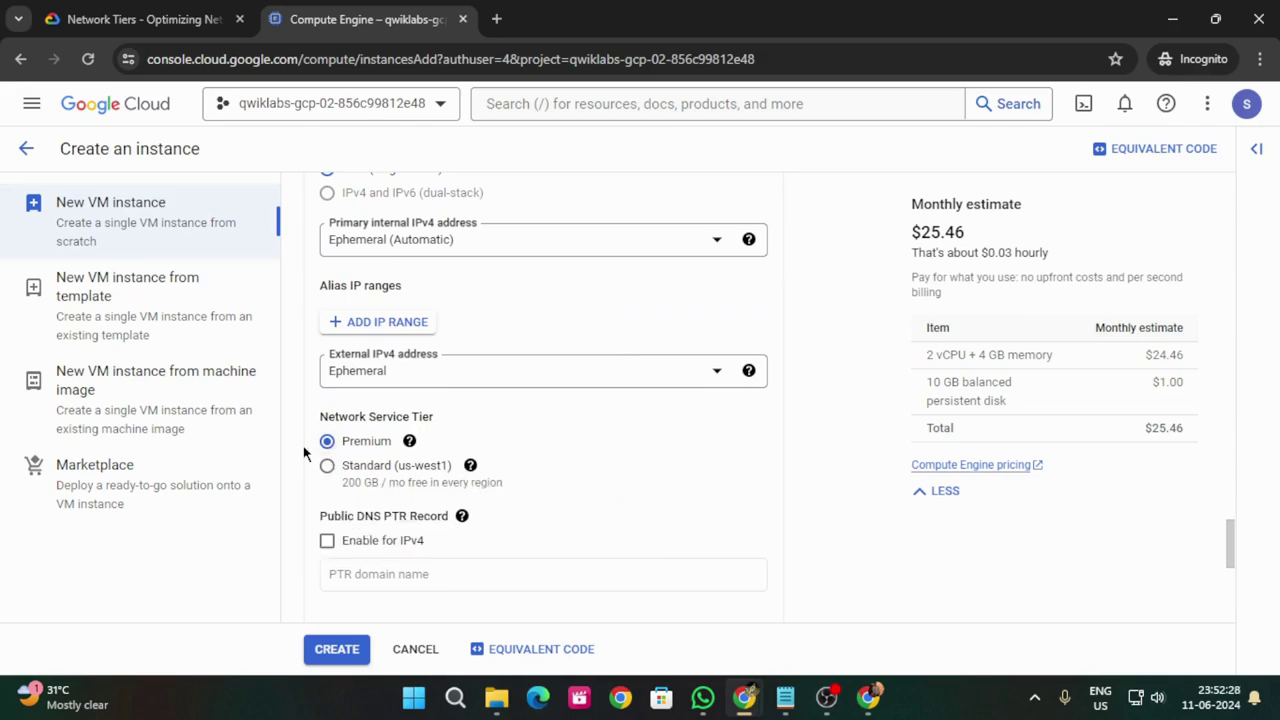
Step: Check the lab's final Premium VM instruction, finish editing the network interface and create the vm-premium instance
click(150, 17)
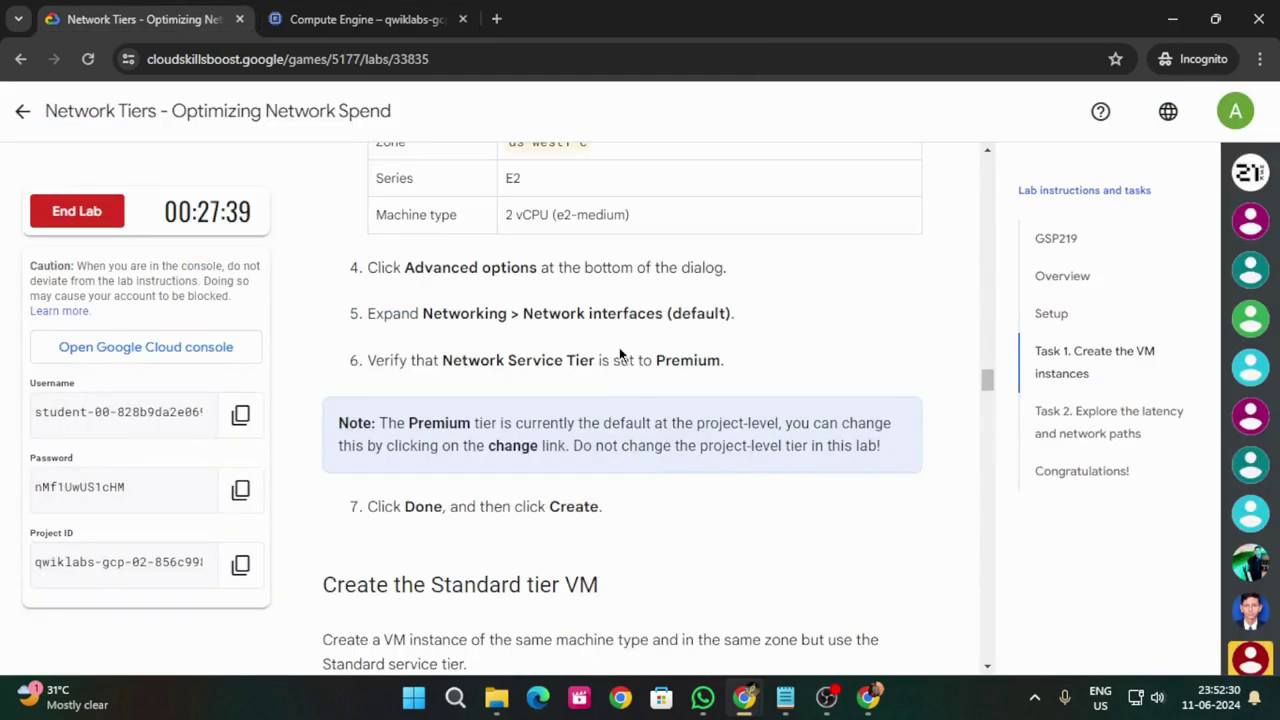
scroll(688, 362, down, 2)
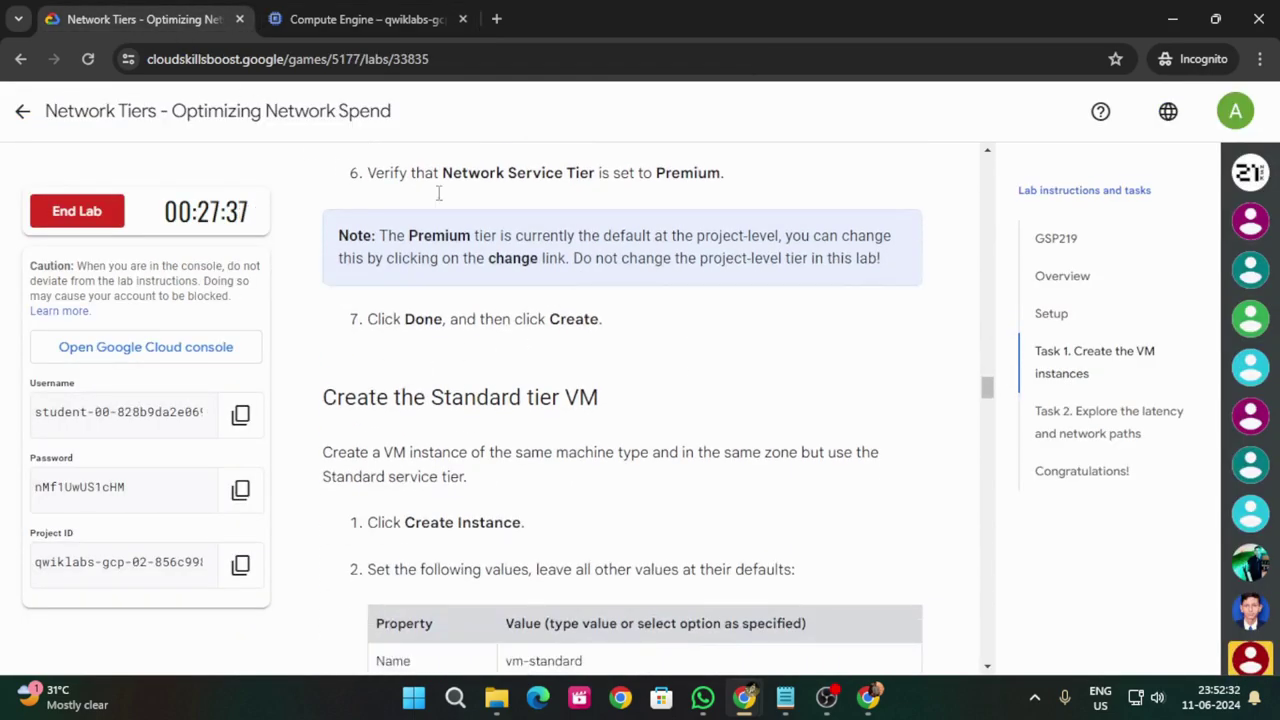
click(360, 19)
scroll(463, 420, down, 4)
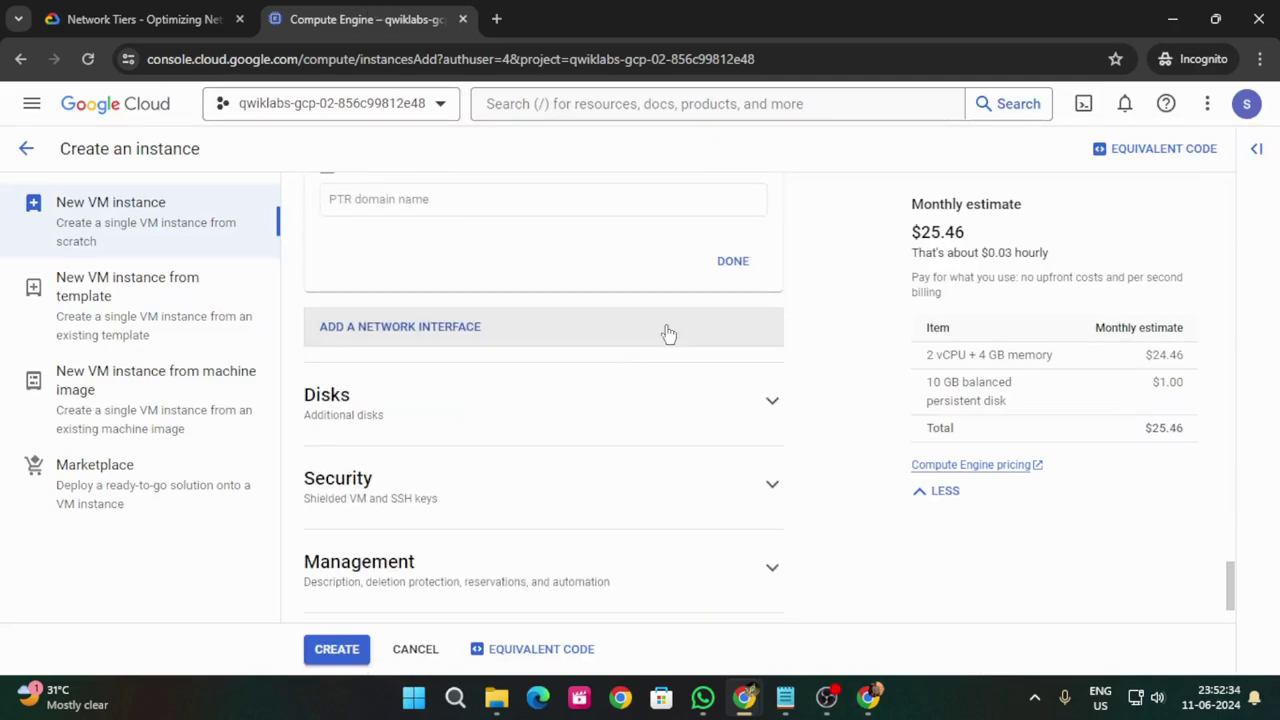
click(731, 260)
click(337, 650)
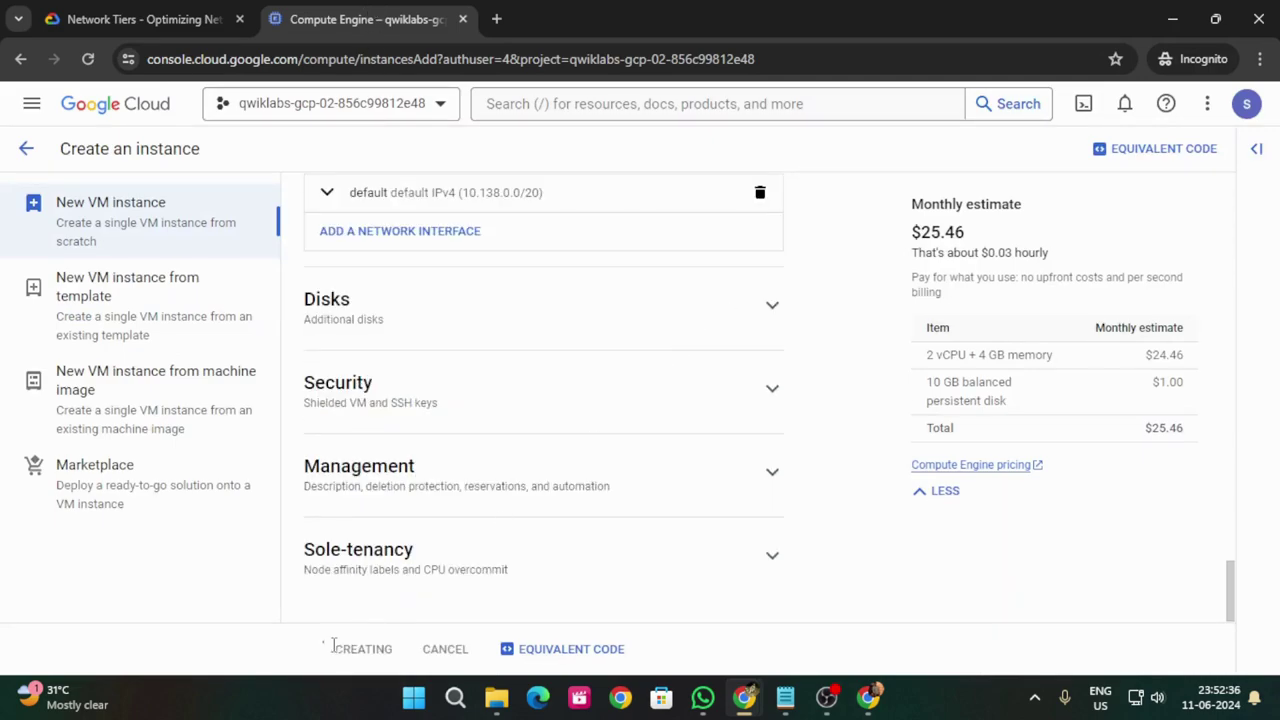
Step: Find the lab's Standard tier VM section and copy the instance name vm-standard from its property table
click(150, 12)
scroll(700, 340, down, 2)
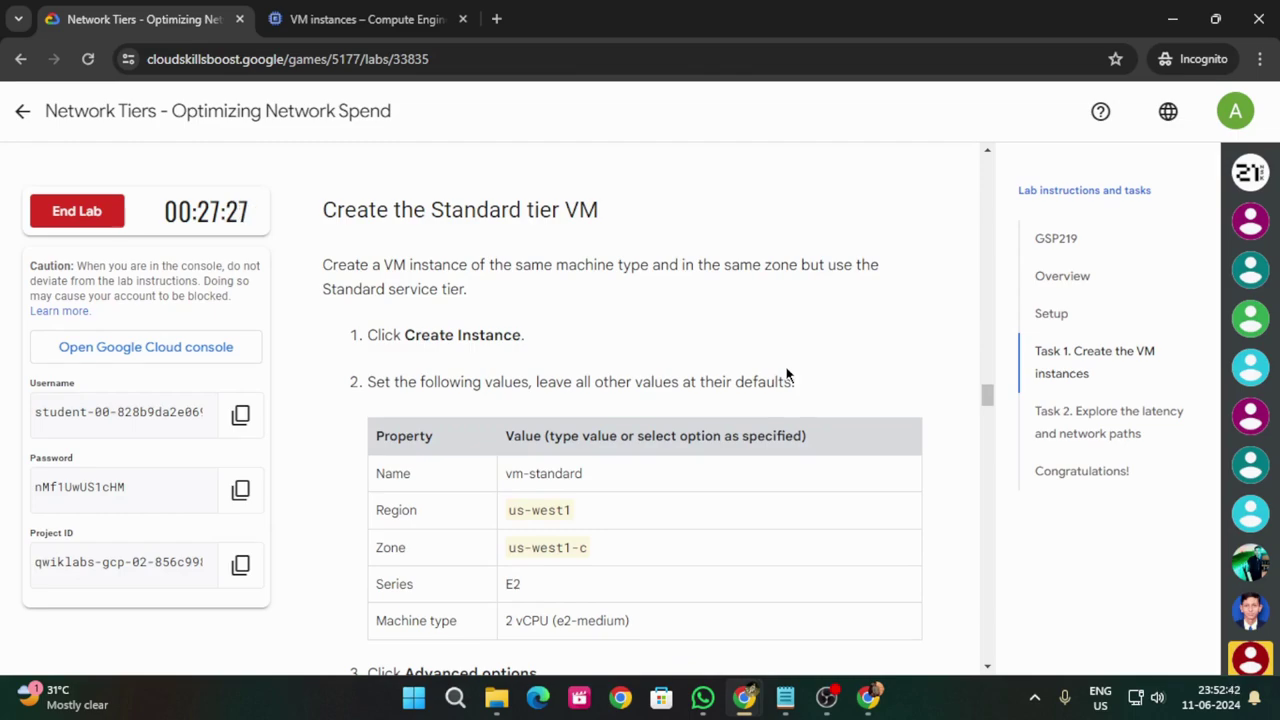
scroll(787, 374, down, 1)
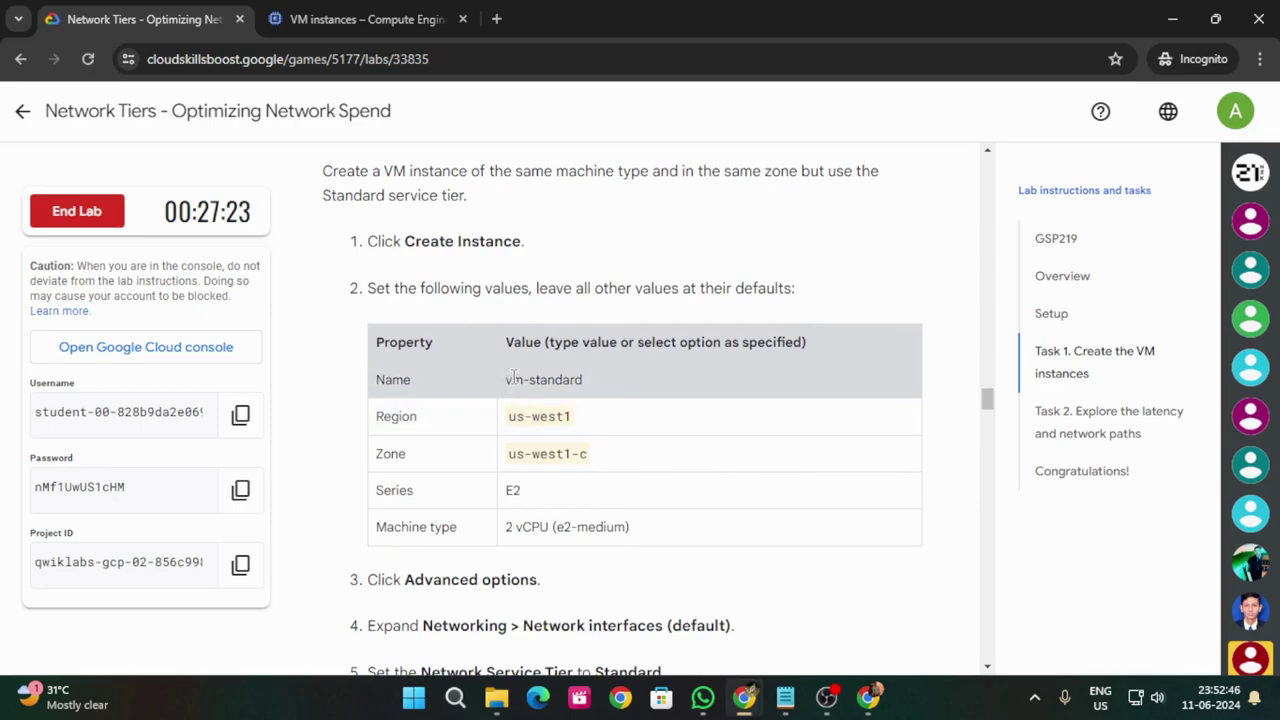
drag(507, 382, 597, 385)
key(ctrl+c)
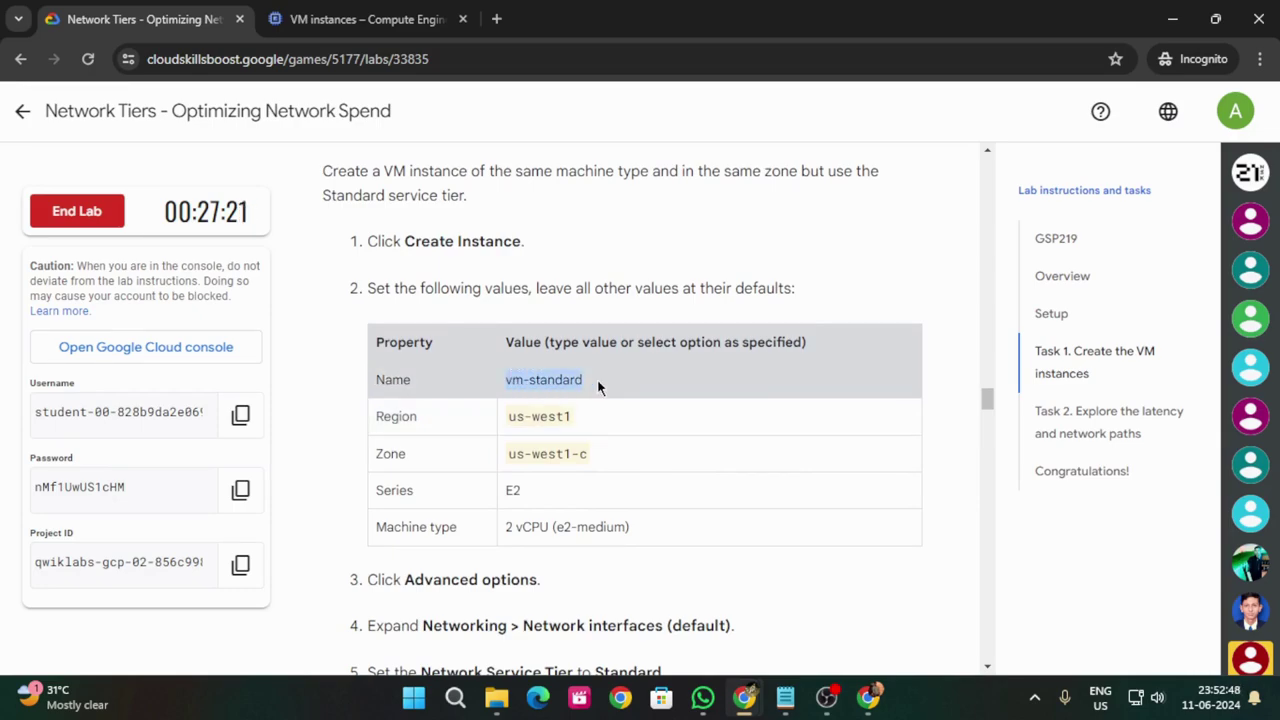
Step: Start creating another VM instance in the console and set its name to vm-standard
click(380, 10)
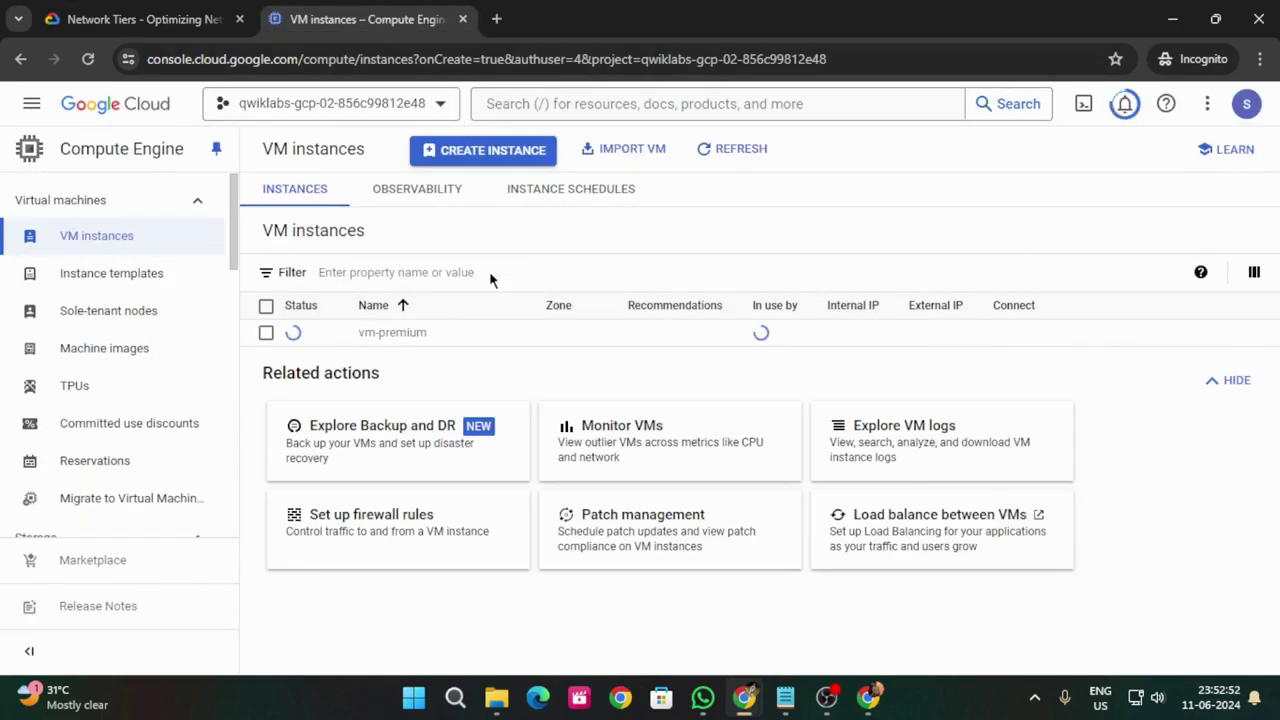
click(452, 151)
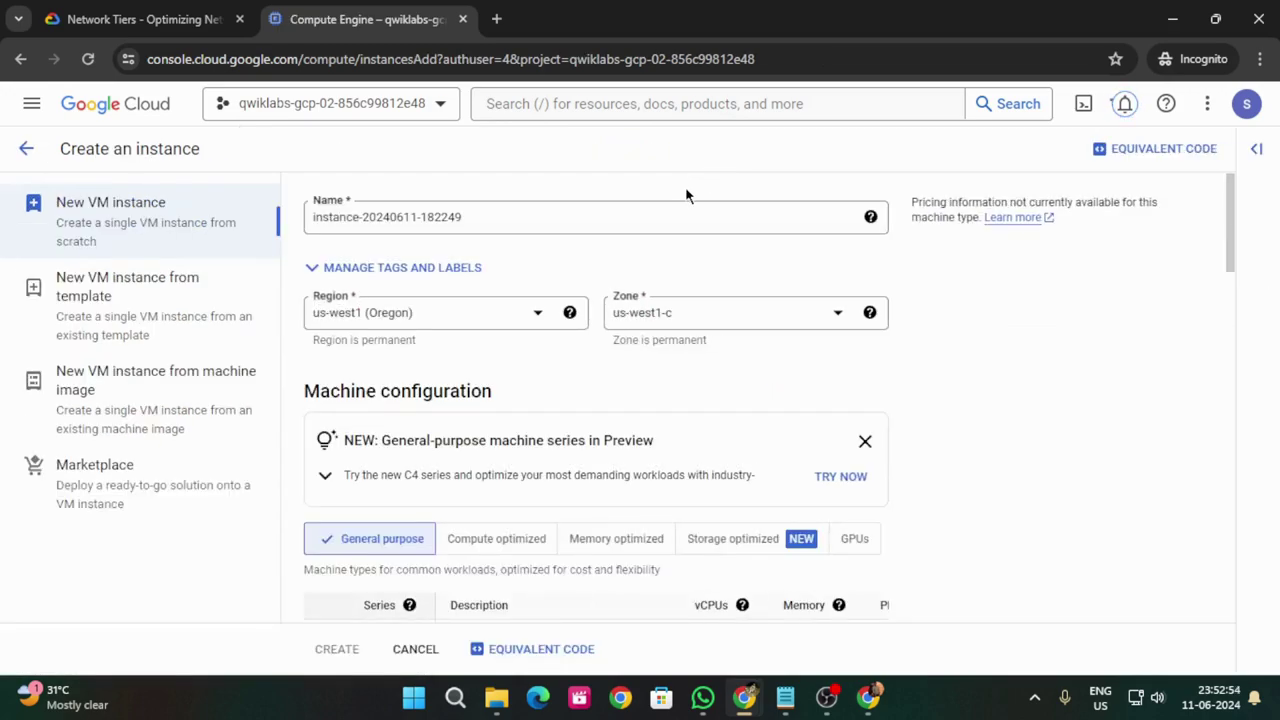
drag(507, 210, 292, 240)
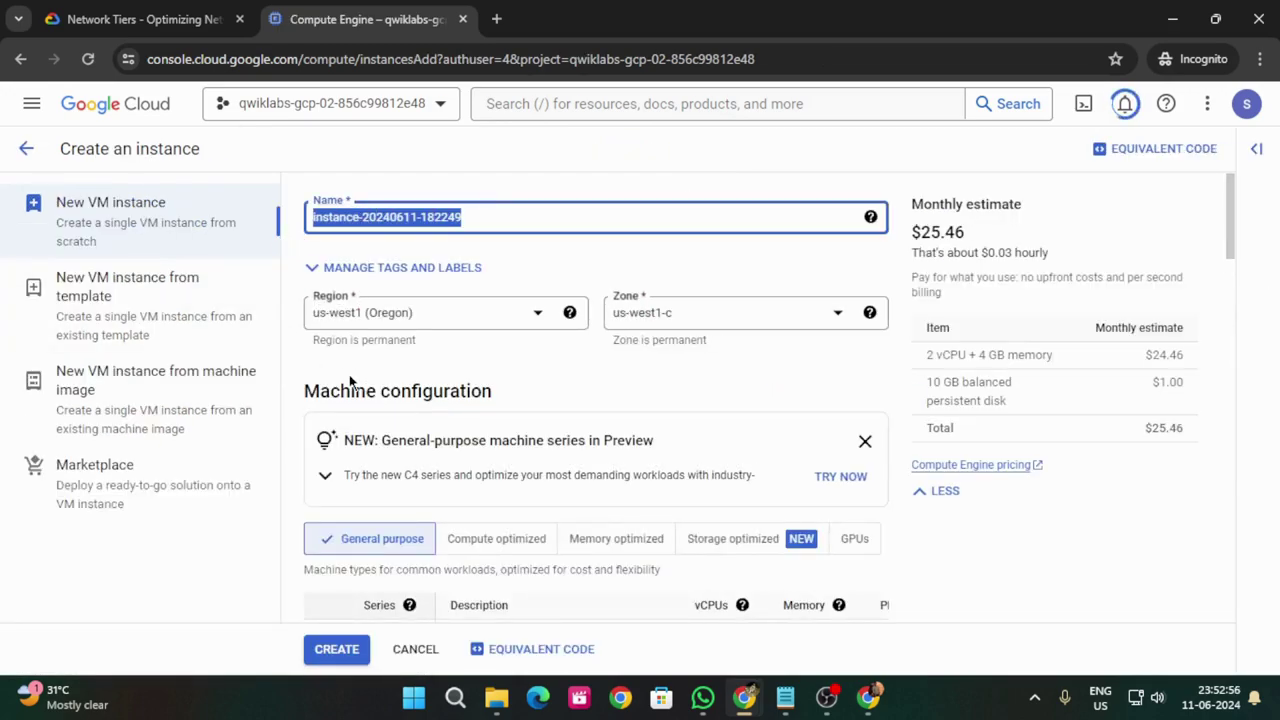
key(BackSpace)
key(ctrl+v)
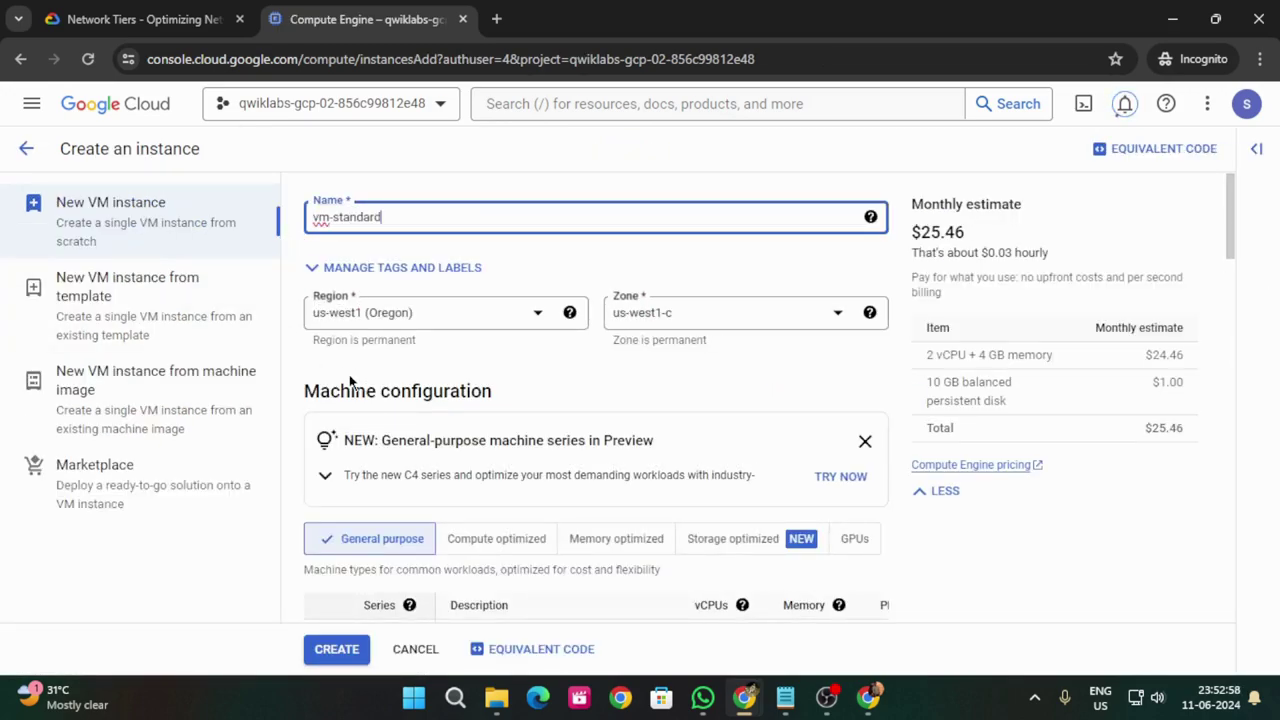
Step: Compare the new instance's region, zone, series and machine type with the lab's Standard tier property table
click(138, 19)
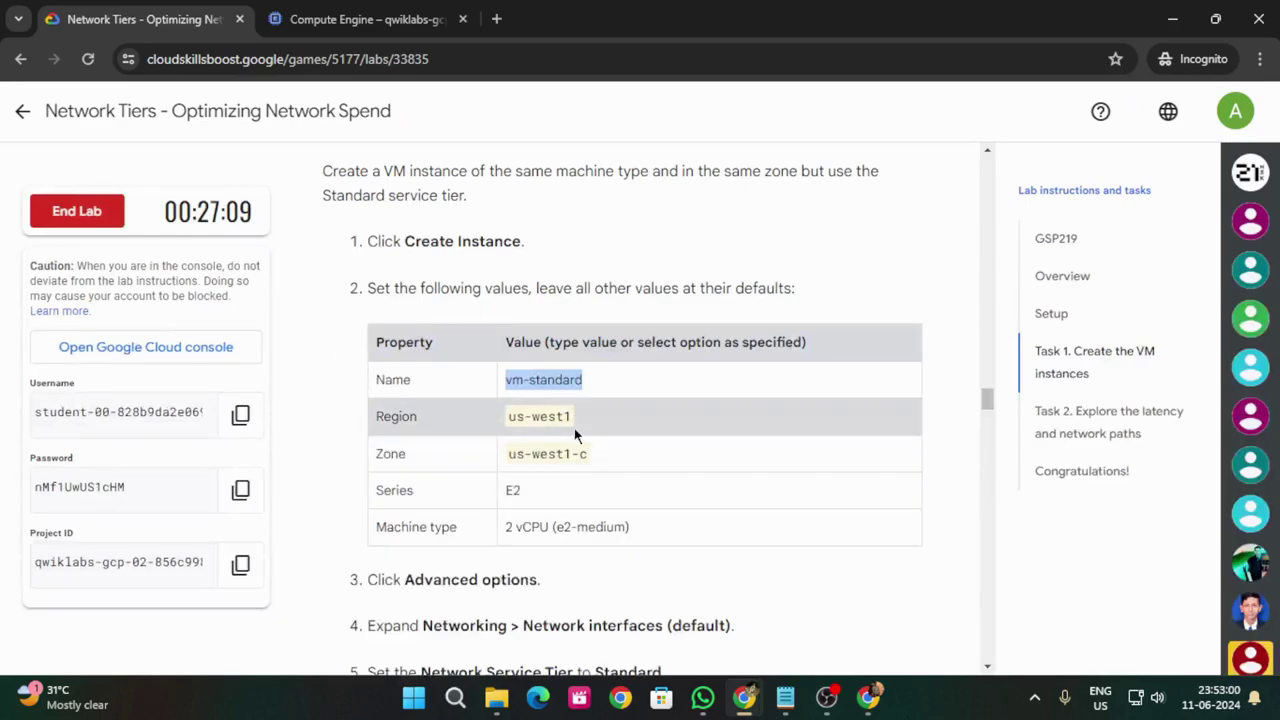
click(346, 14)
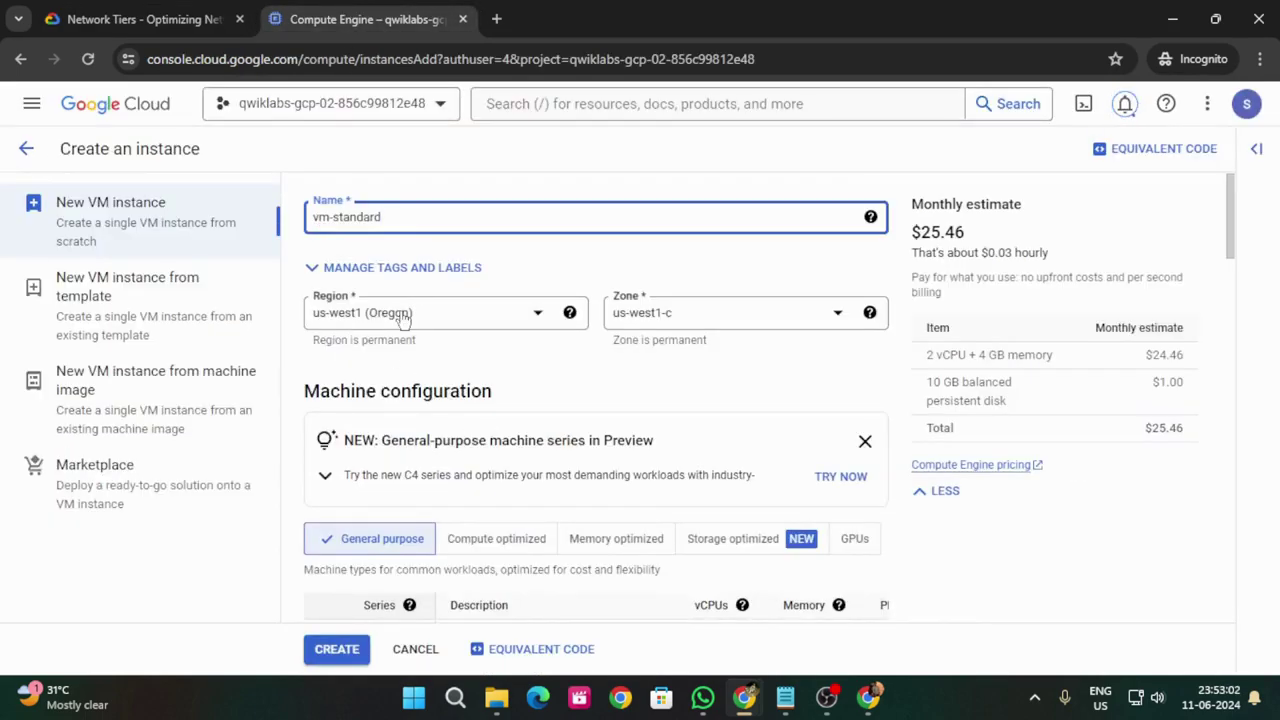
scroll(546, 369, down, 5)
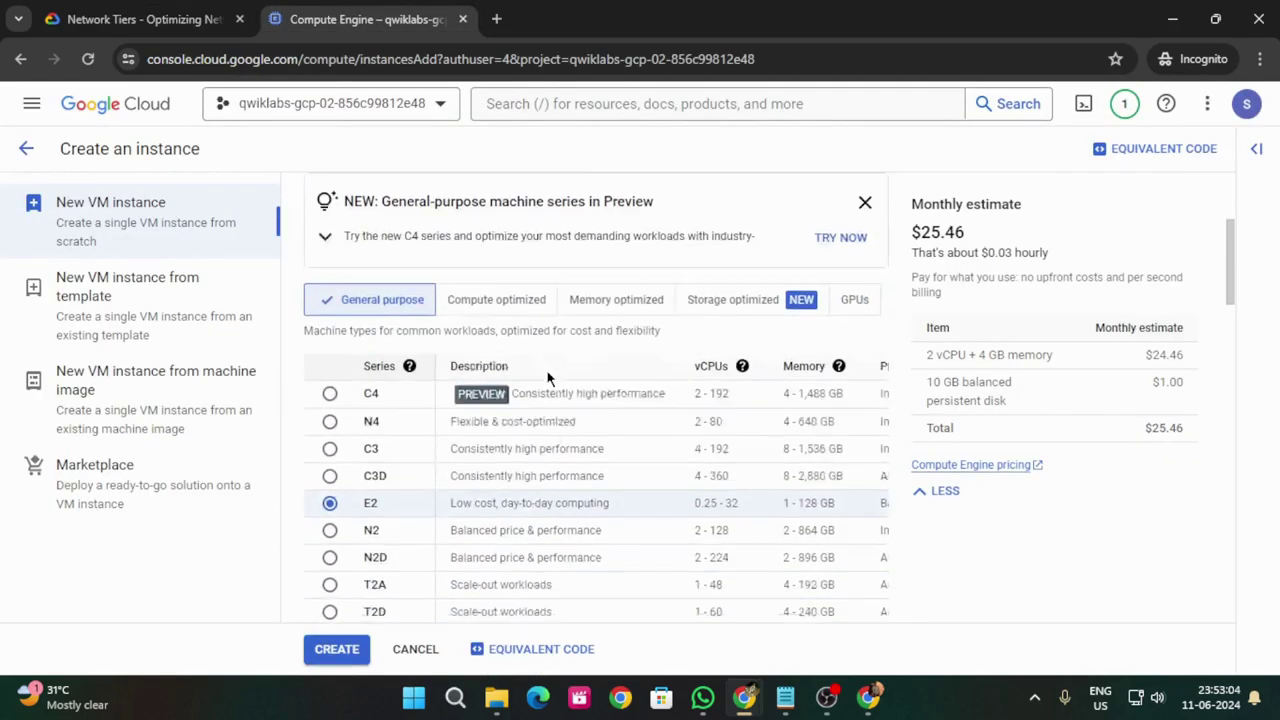
scroll(399, 509, down, 1)
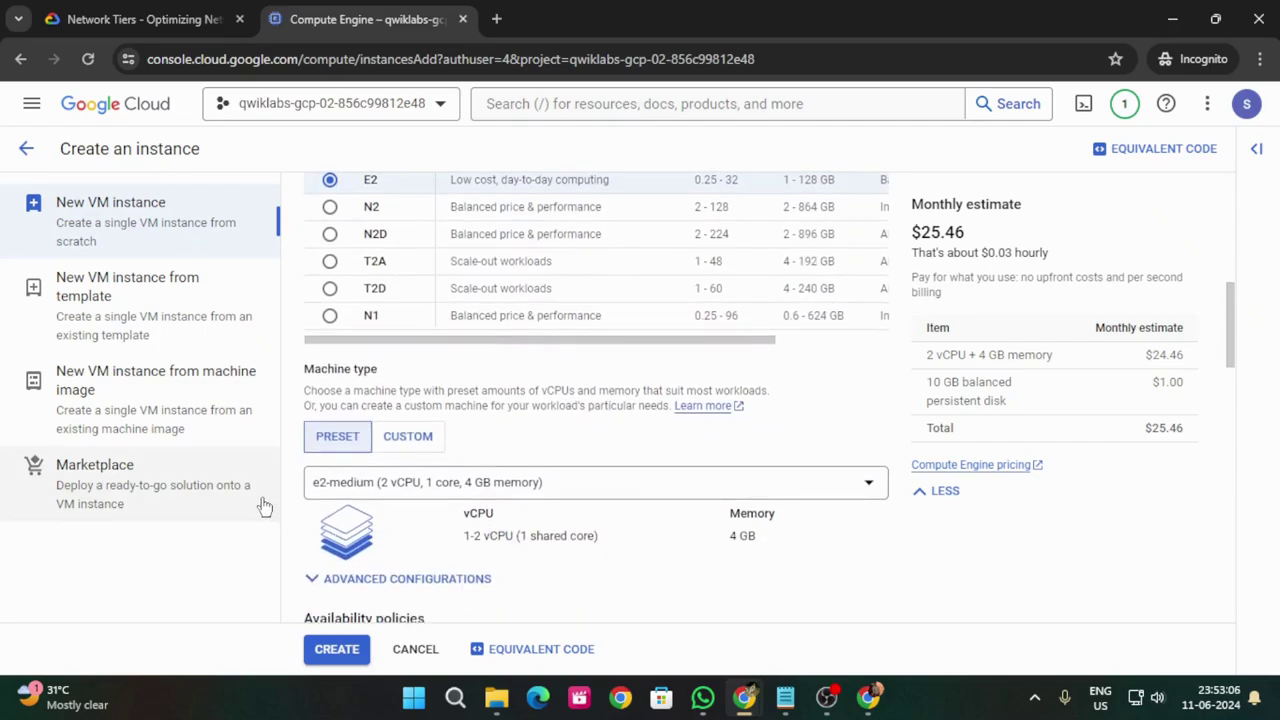
Step: Consult the lab's remaining Standard VM instructions and expand Advanced options and Networking for the new instance
click(138, 19)
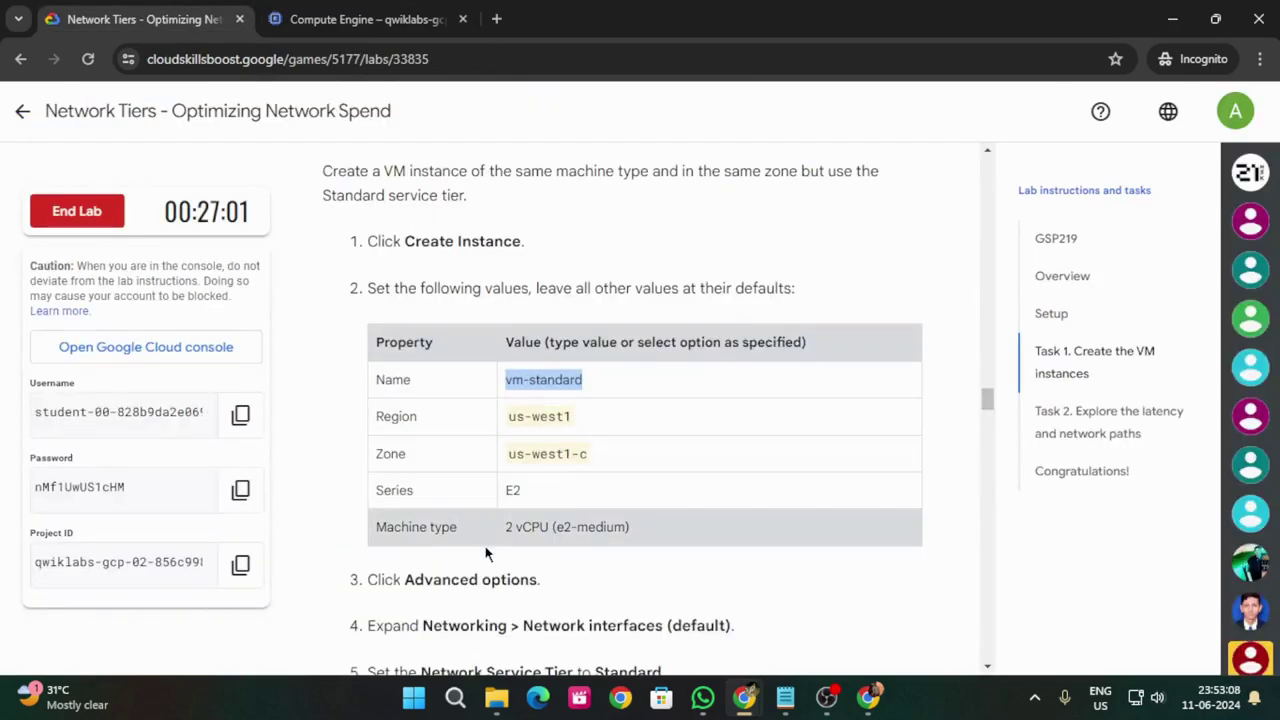
scroll(487, 553, down, 2)
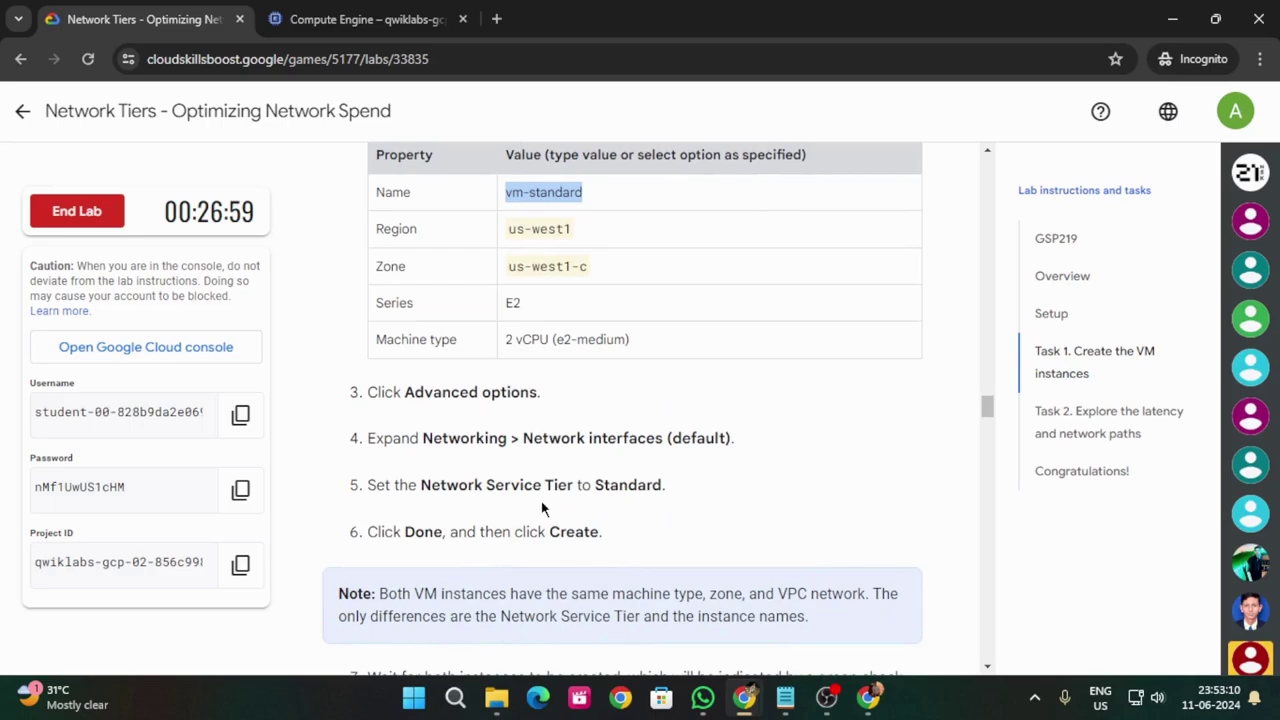
click(412, 22)
scroll(590, 433, down, 15)
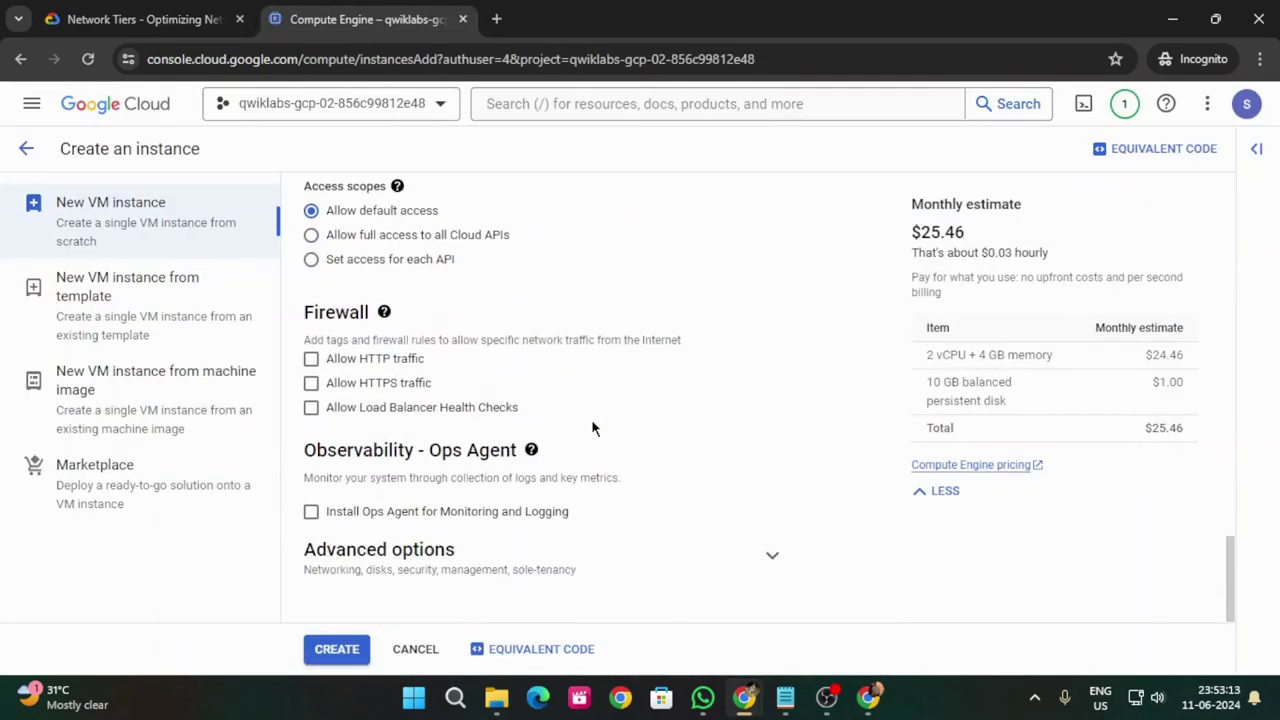
click(774, 556)
click(768, 311)
Step: Set the default network interface's Network Service Tier to Standard (us-west1) and finish editing the interface
scroll(752, 351, down, 4)
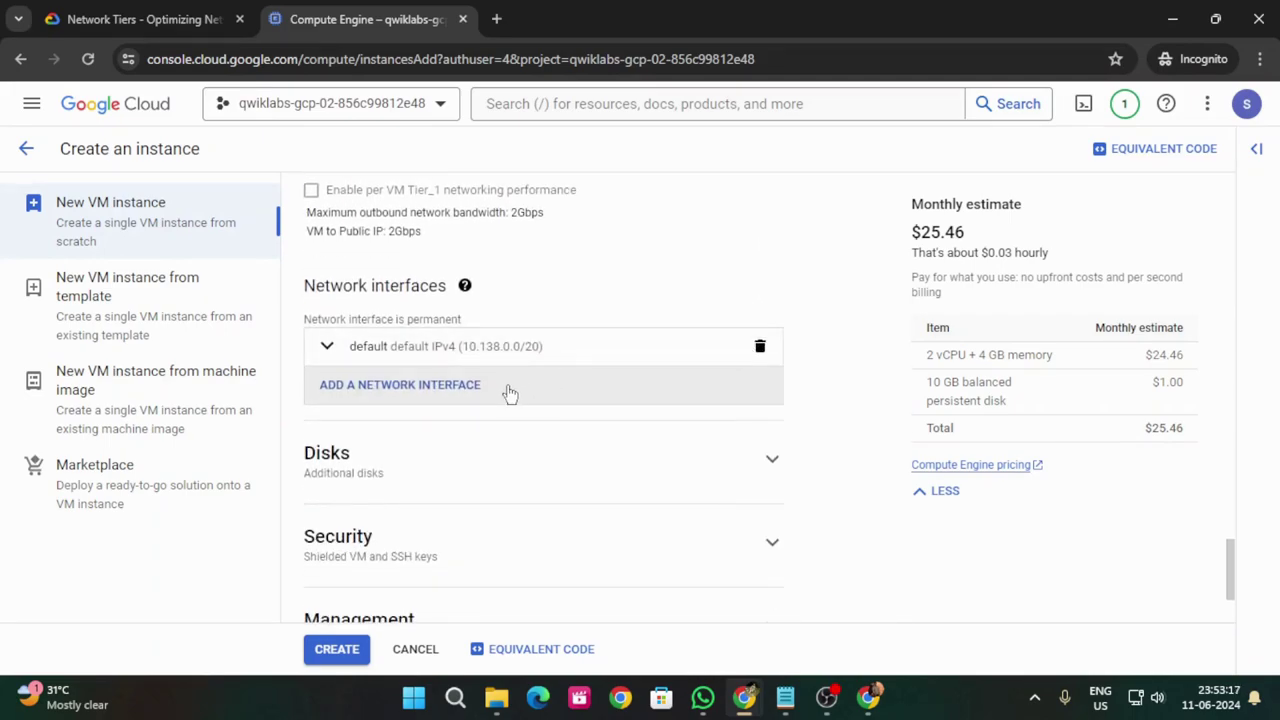
click(328, 347)
scroll(430, 405, down, 6)
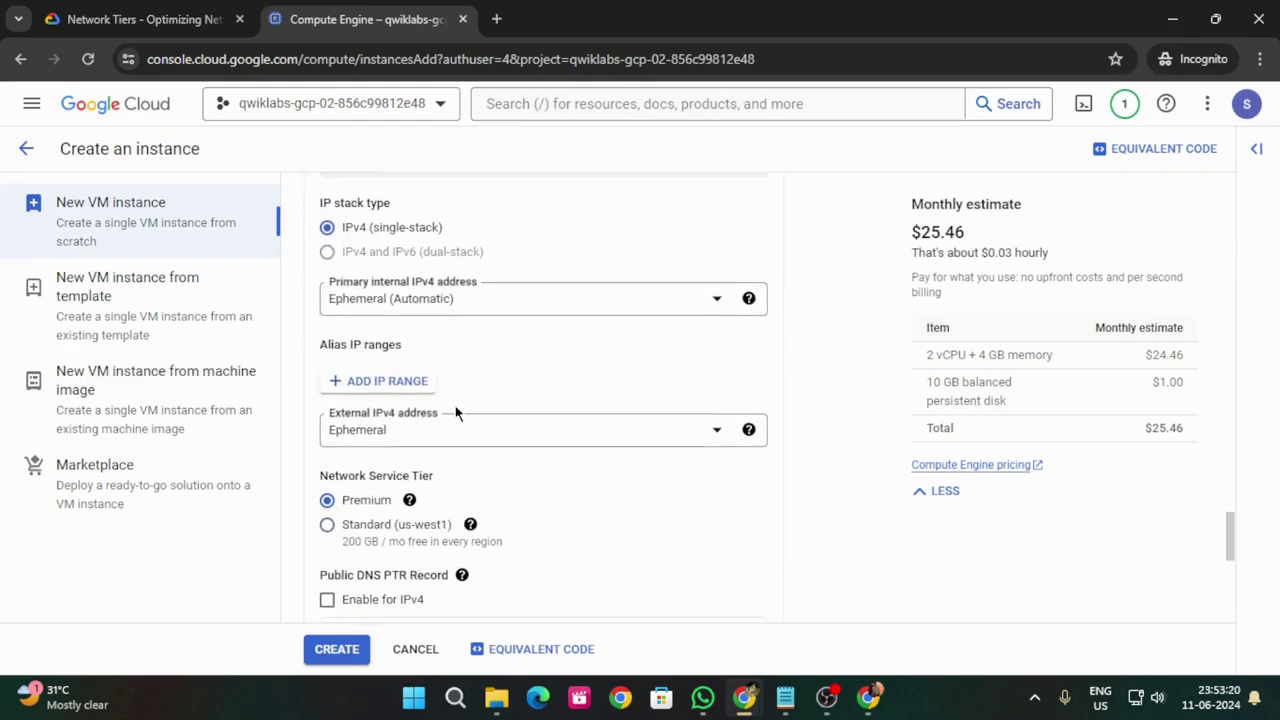
click(327, 246)
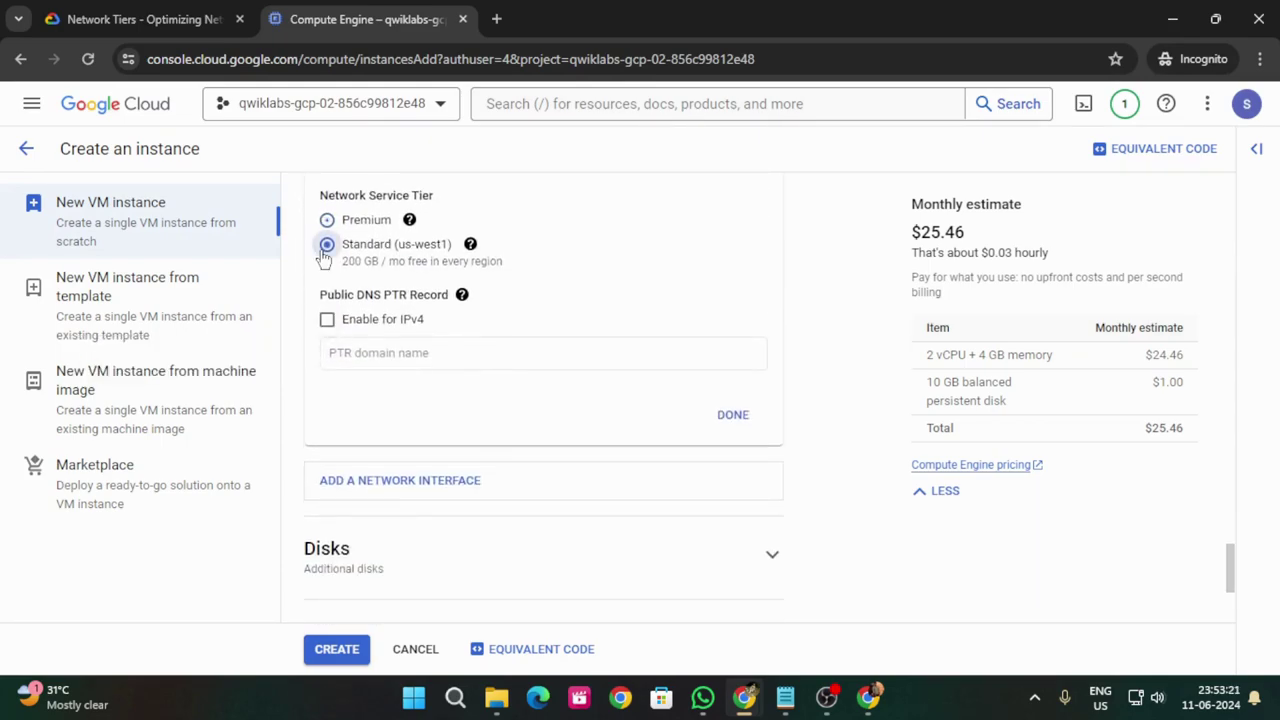
click(735, 414)
Step: Review the lab's closing instructions for the Standard tier VM and create the vm-standard instance
click(210, 8)
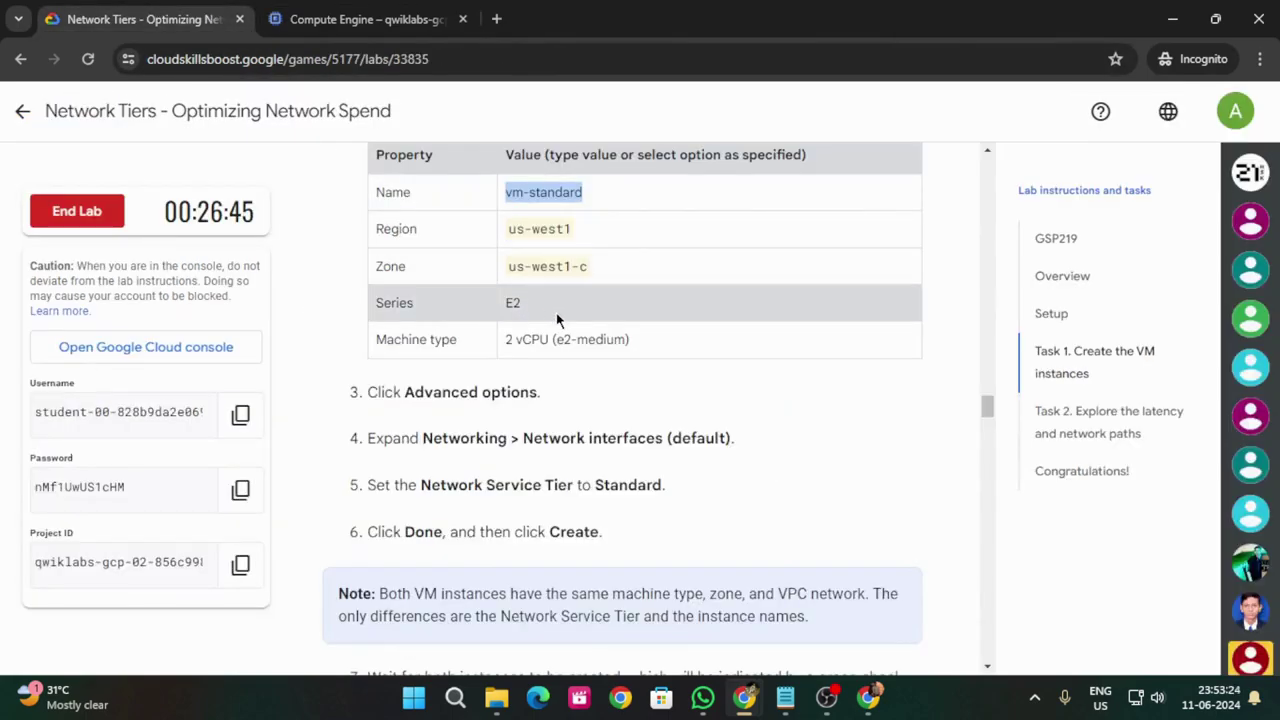
scroll(561, 315, down, 3)
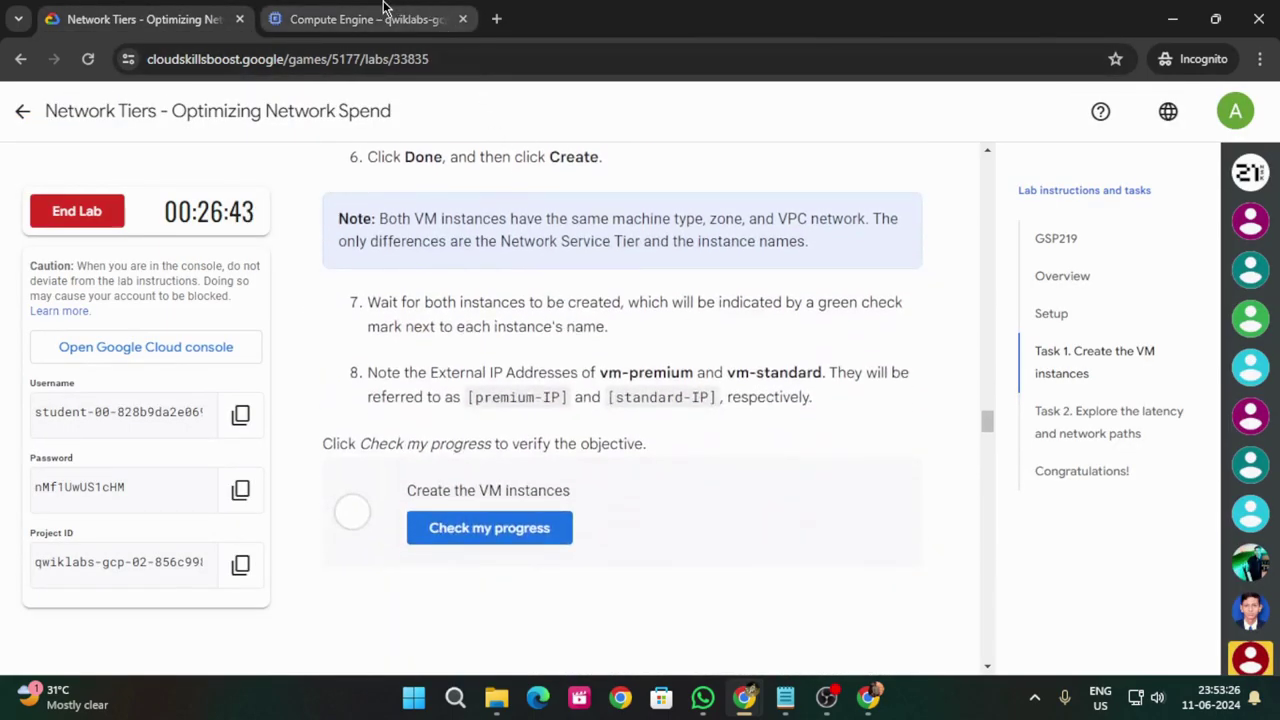
click(385, 14)
click(336, 651)
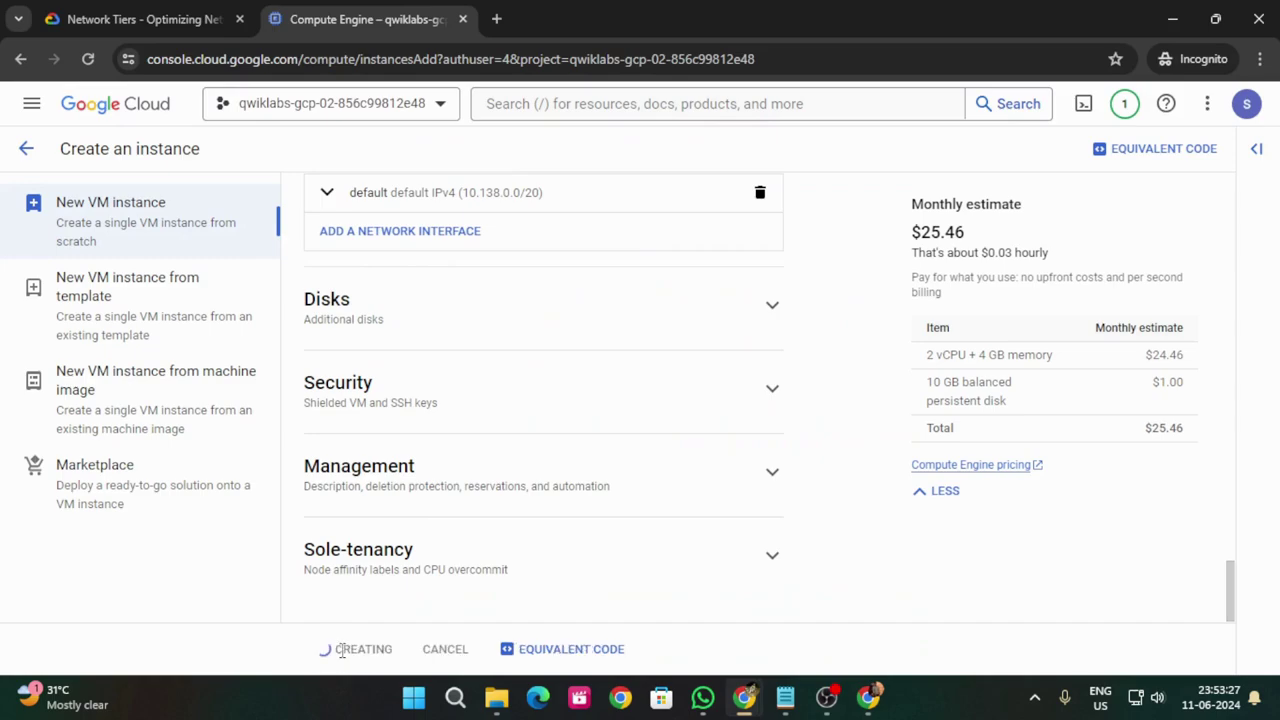
Step: Check the lab progress for the Create the VM instances objective and refresh the VM instances list
click(133, 12)
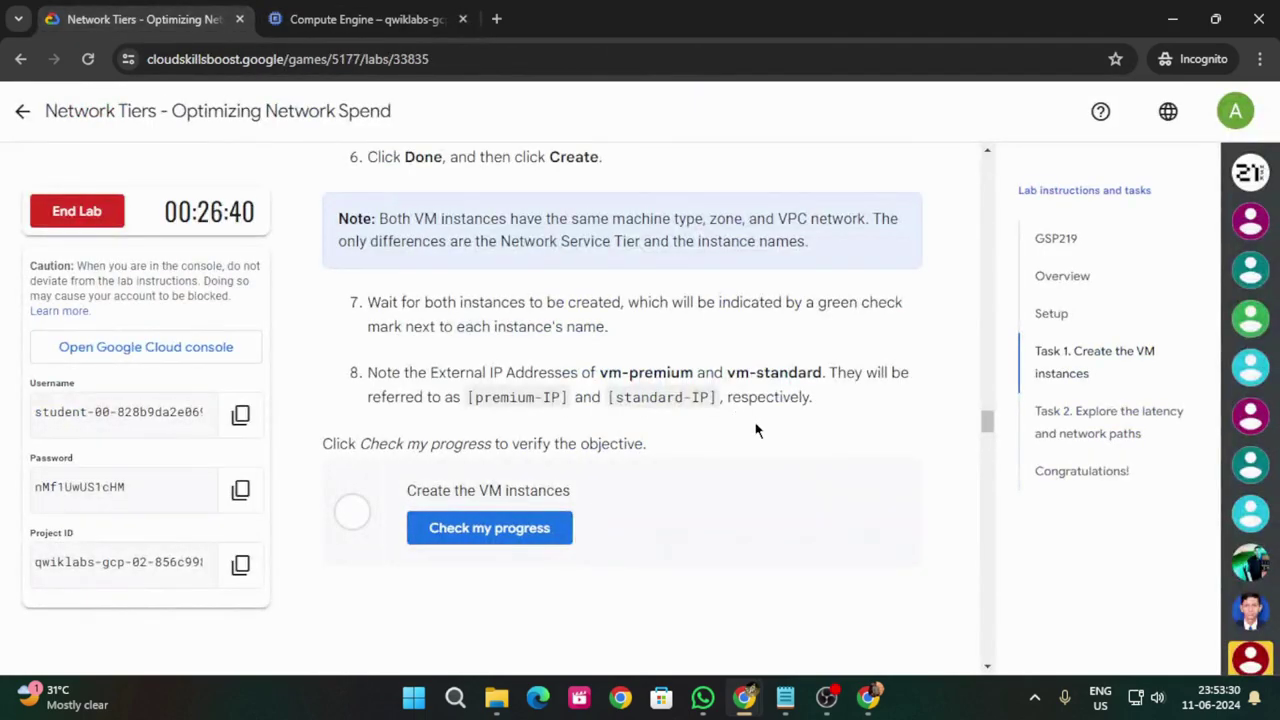
click(514, 530)
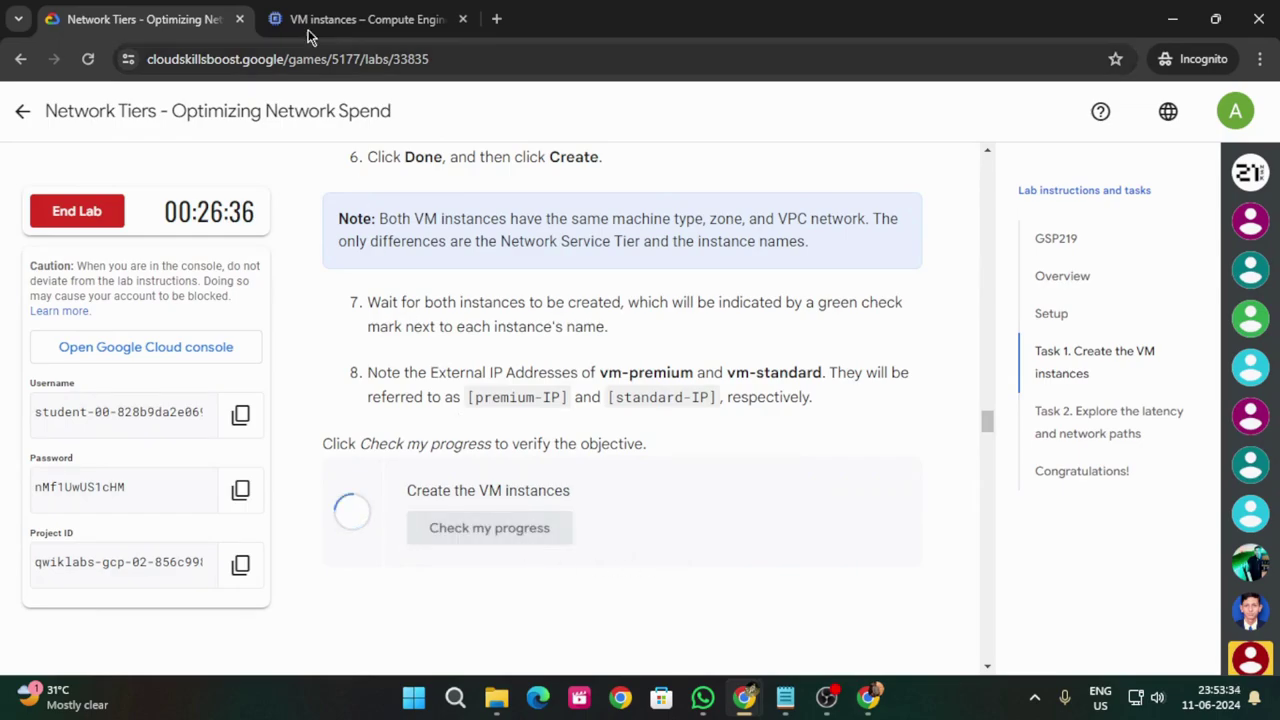
click(345, 12)
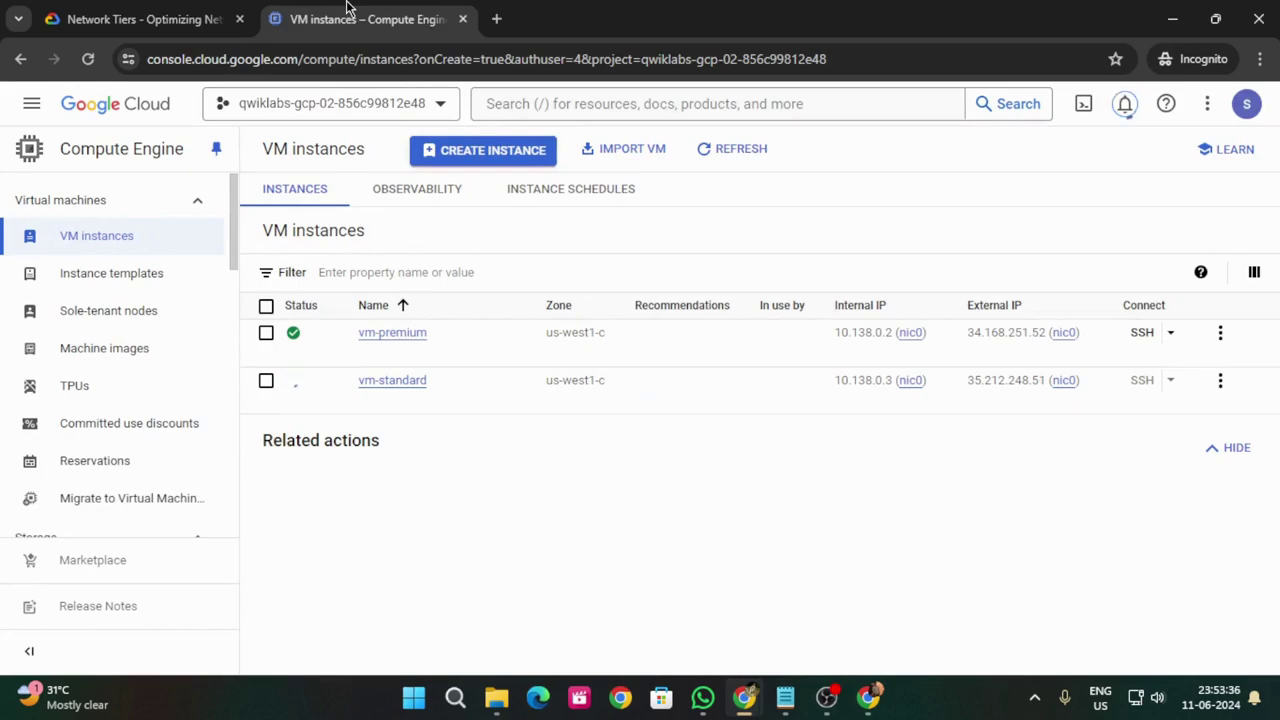
click(751, 160)
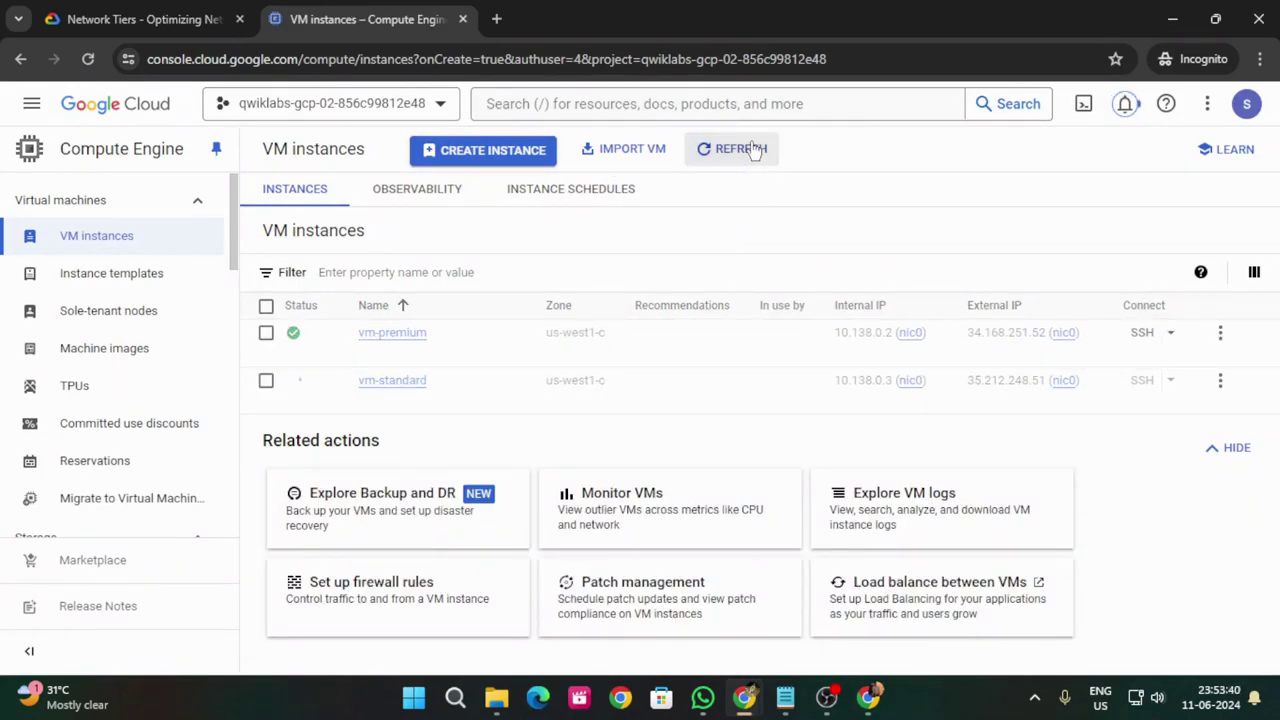
Step: Return to the lab instructions and submit Premium Tier as the Task 2 answer for the Network Service Tier providing lower latency
click(145, 19)
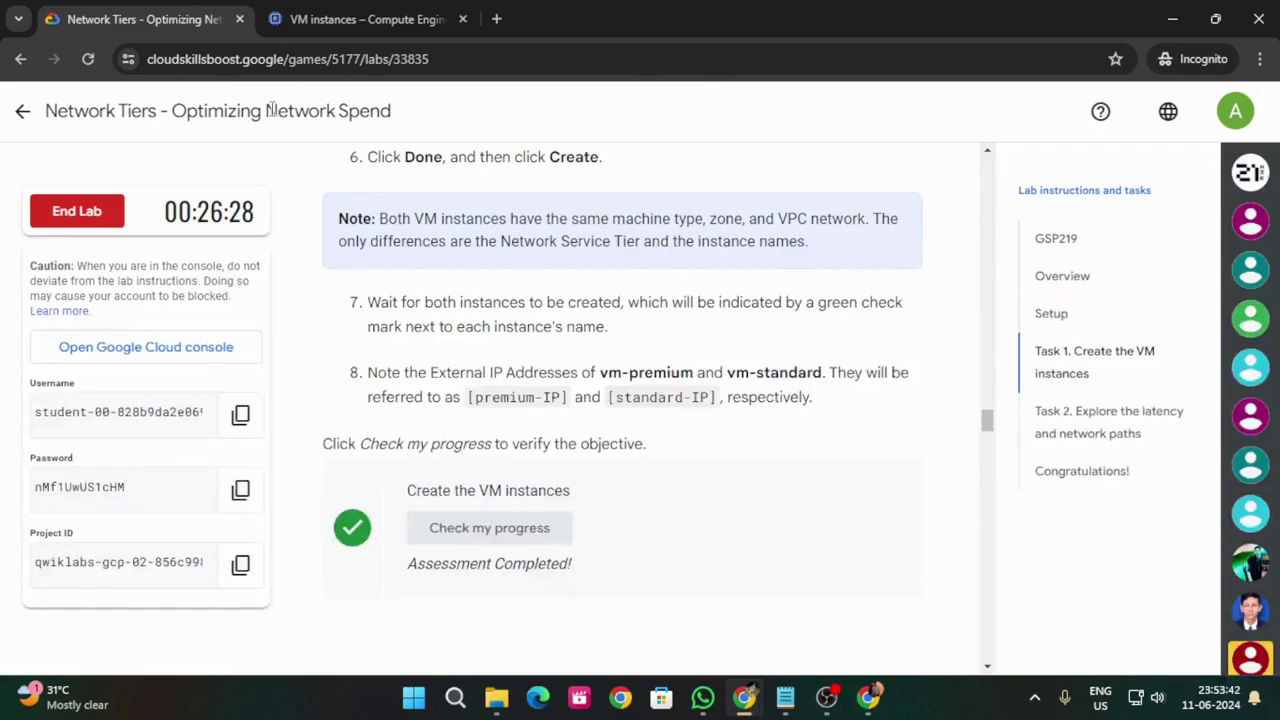
scroll(467, 447, down, 2)
scroll(467, 447, up, 4)
scroll(700, 503, down, 12)
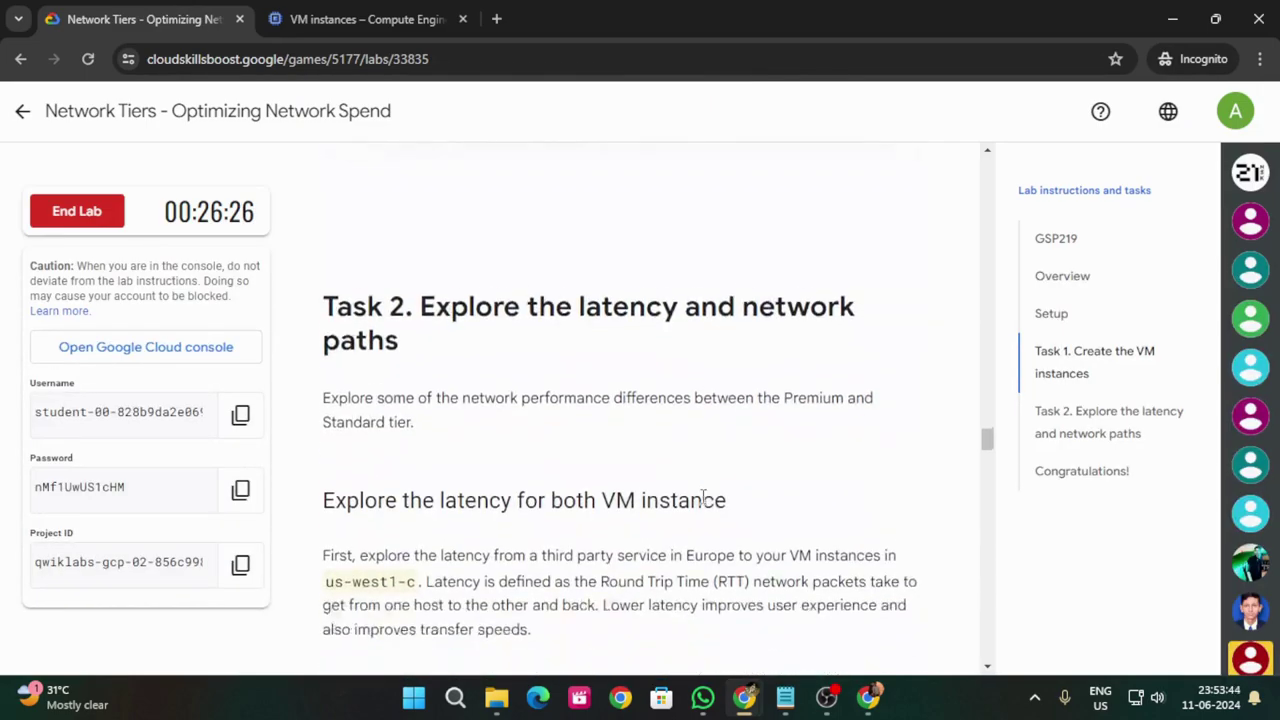
scroll(705, 504, down, 7)
scroll(686, 515, up, 8)
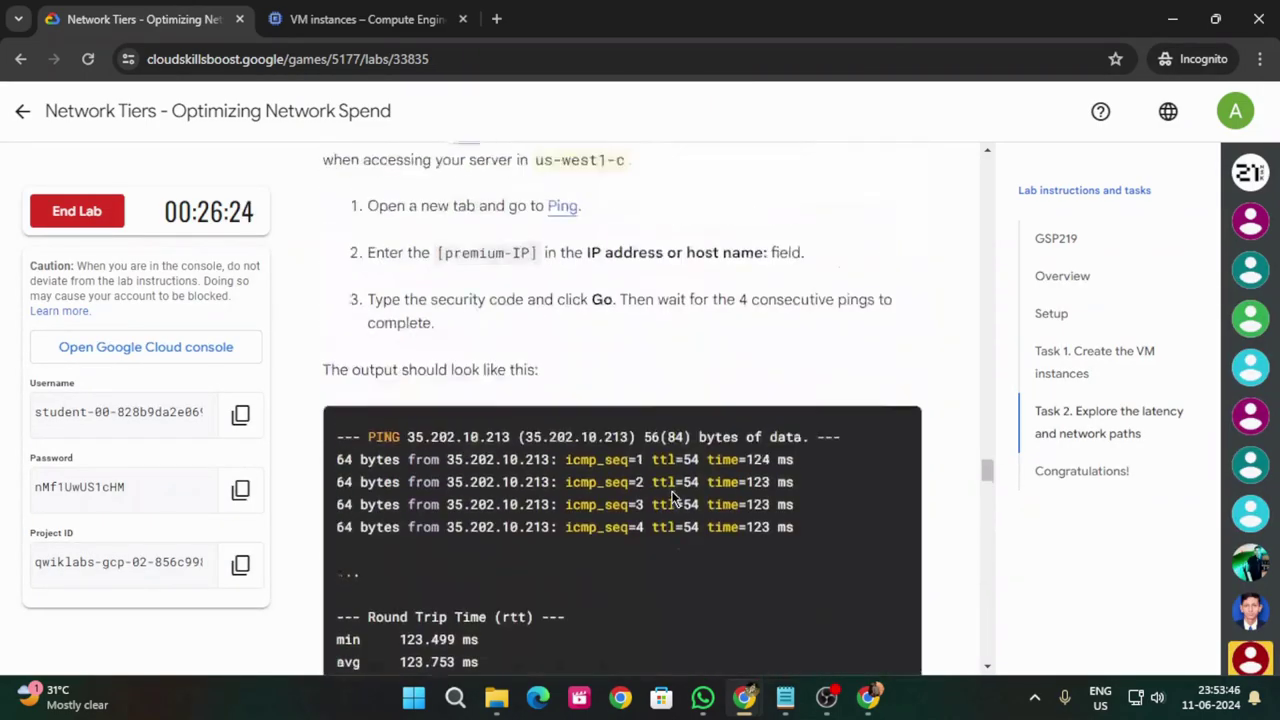
scroll(672, 494, up, 1)
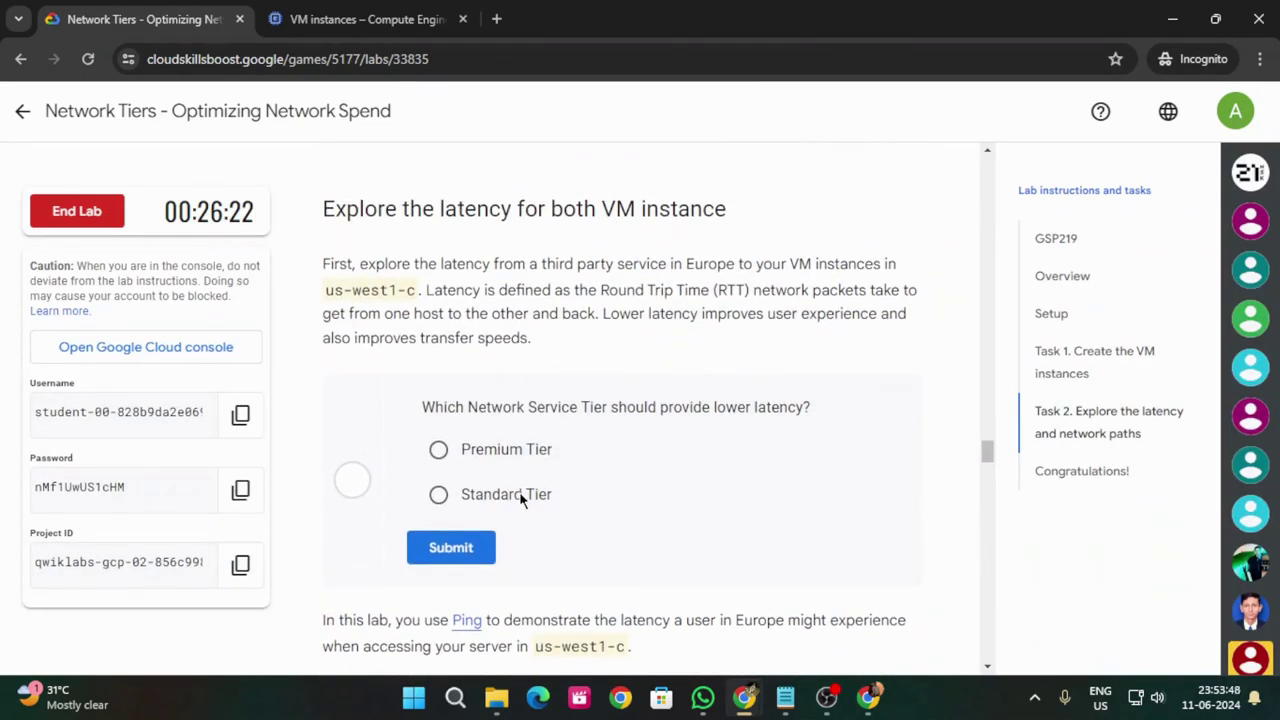
click(438, 452)
click(483, 543)
Step: Answer the question about fewer hops on the public internet, trying Standard Tier first and submitting Premium Tier instead
scroll(604, 502, down, 8)
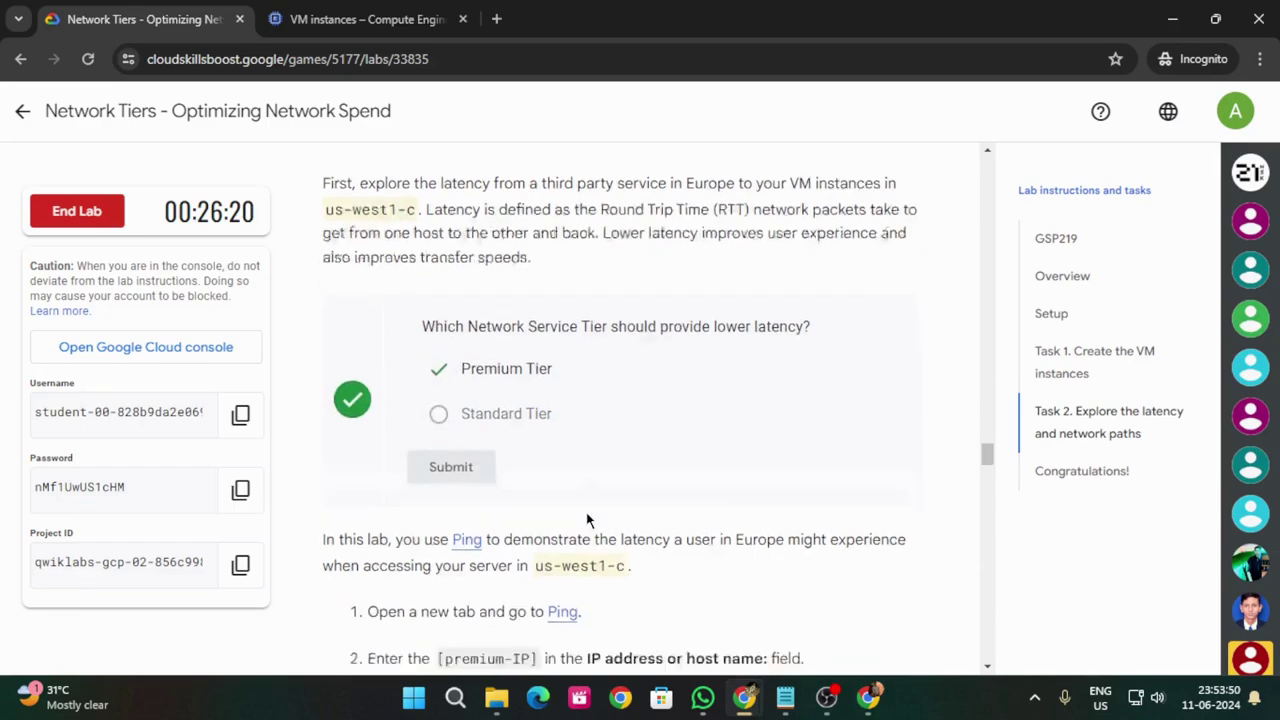
scroll(605, 502, down, 10)
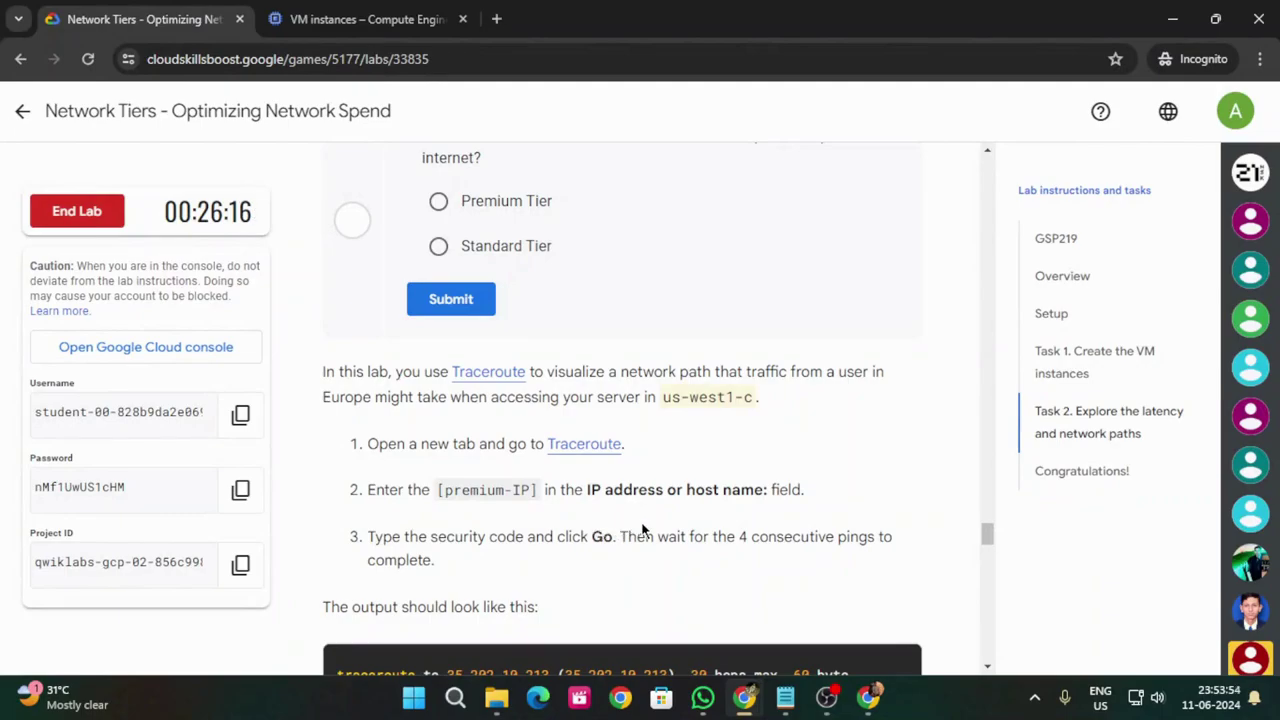
scroll(626, 519, up, 2)
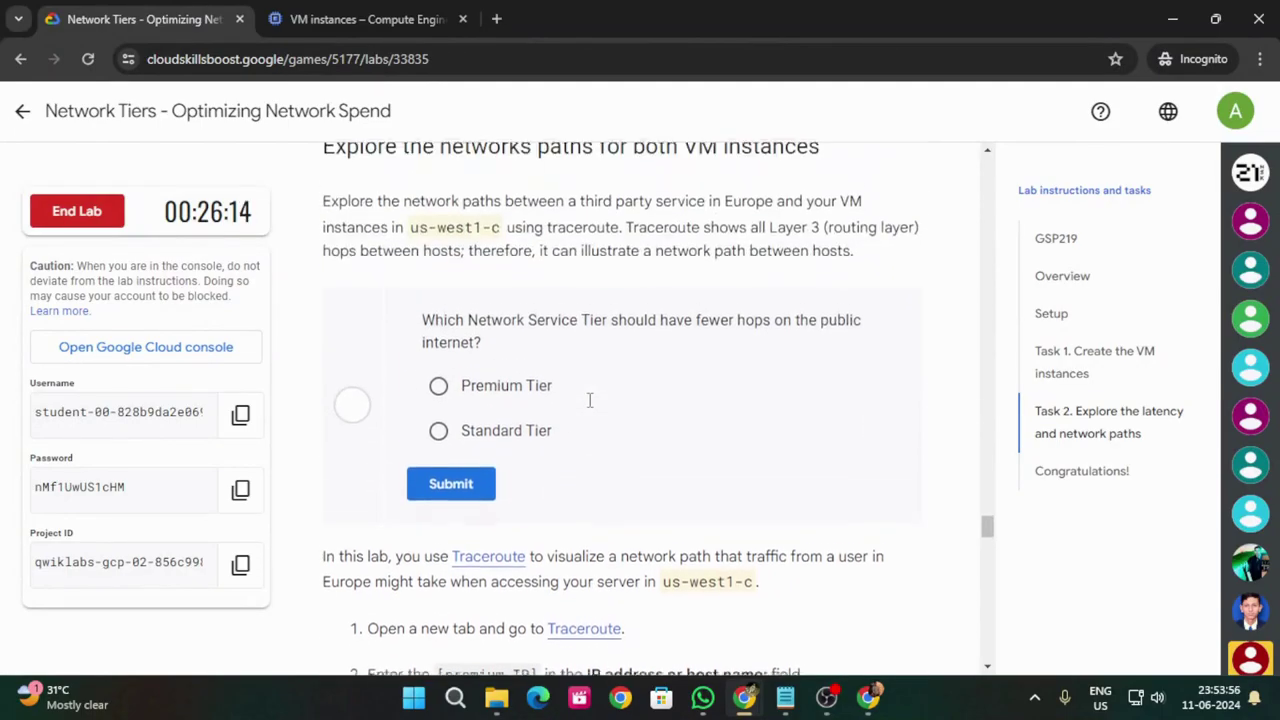
click(474, 433)
click(463, 503)
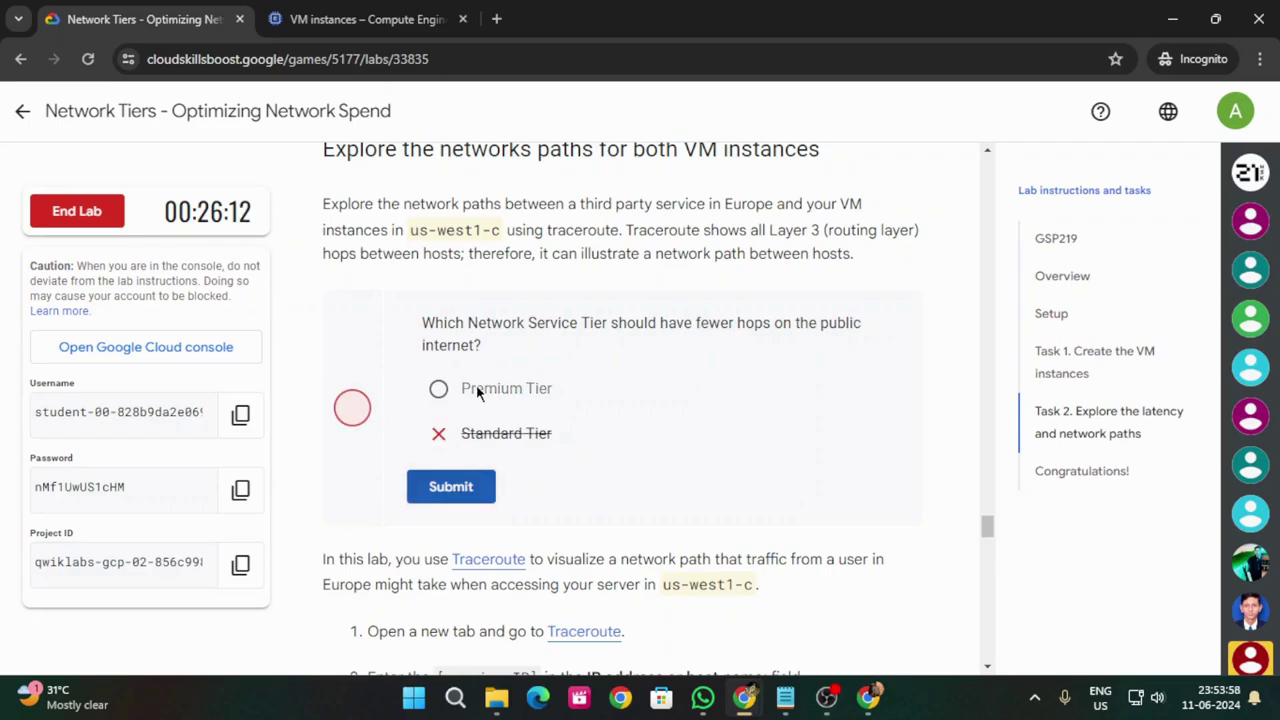
click(476, 385)
click(456, 487)
Step: Skim the remaining instructions through the Congratulations section, end the lab with confirmation, and start the satisfaction survey's Additional Comments
scroll(560, 485, down, 18)
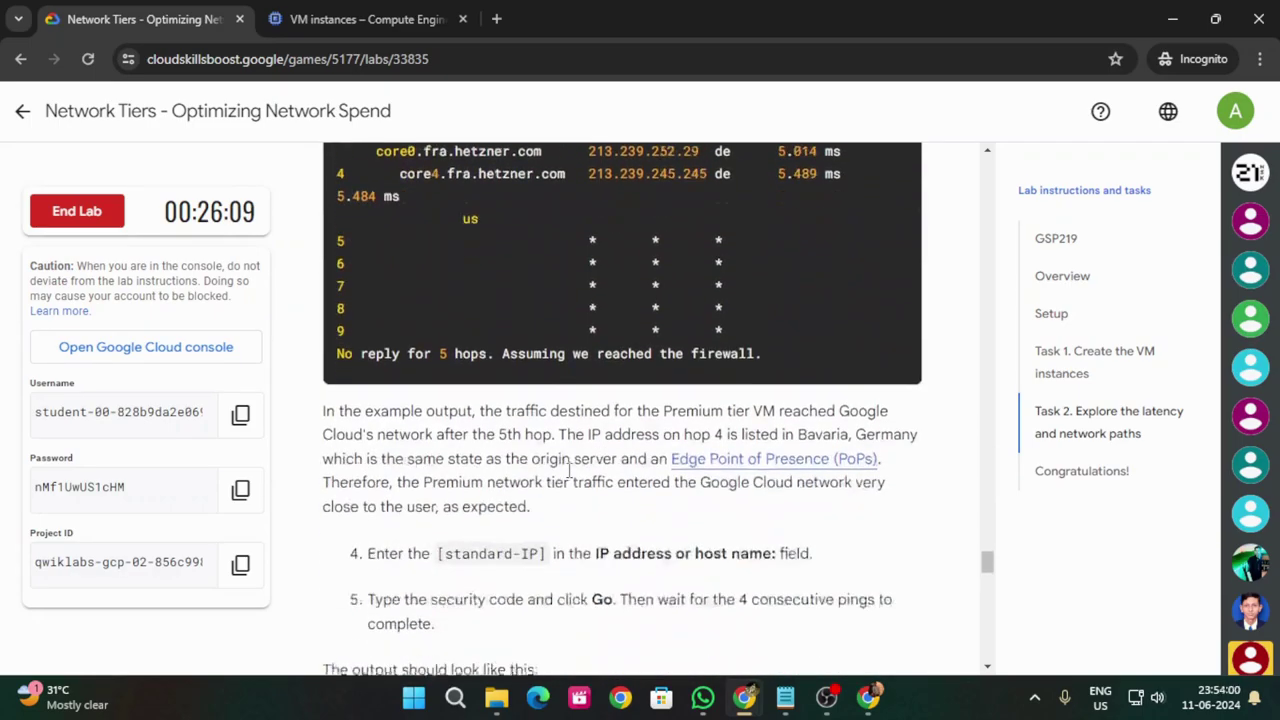
scroll(565, 485, down, 10)
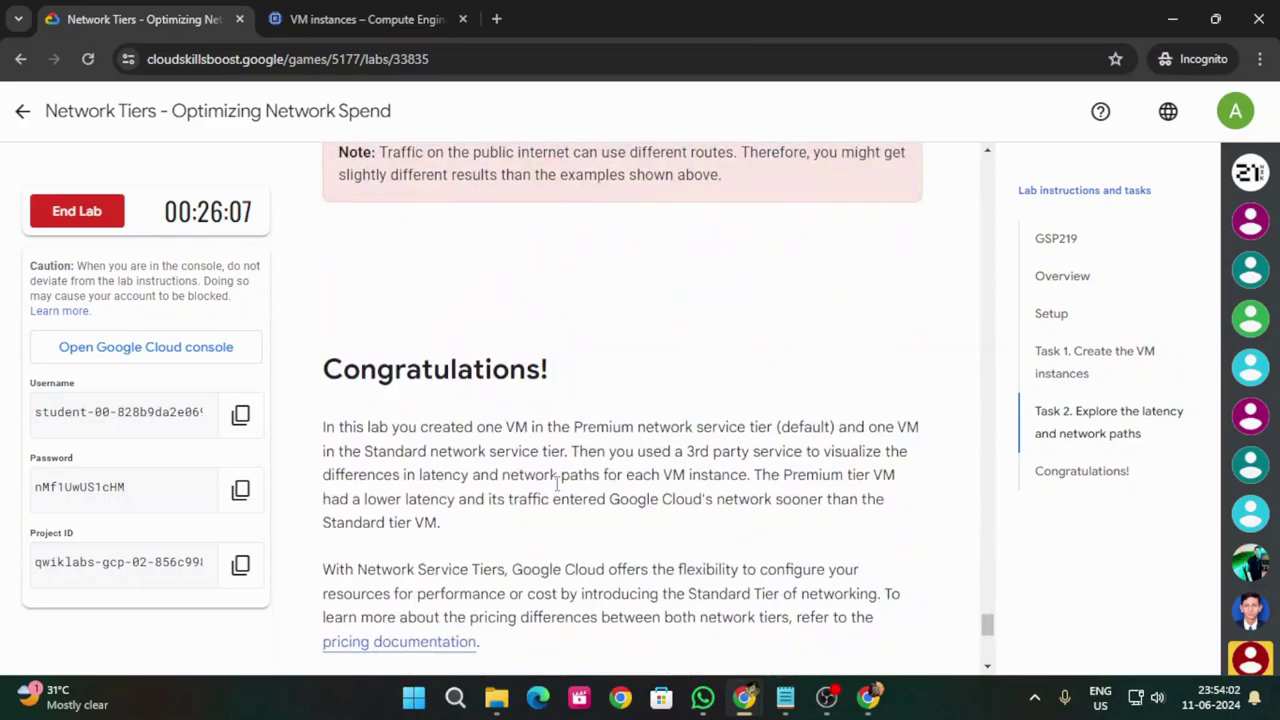
drag(548, 370, 425, 369)
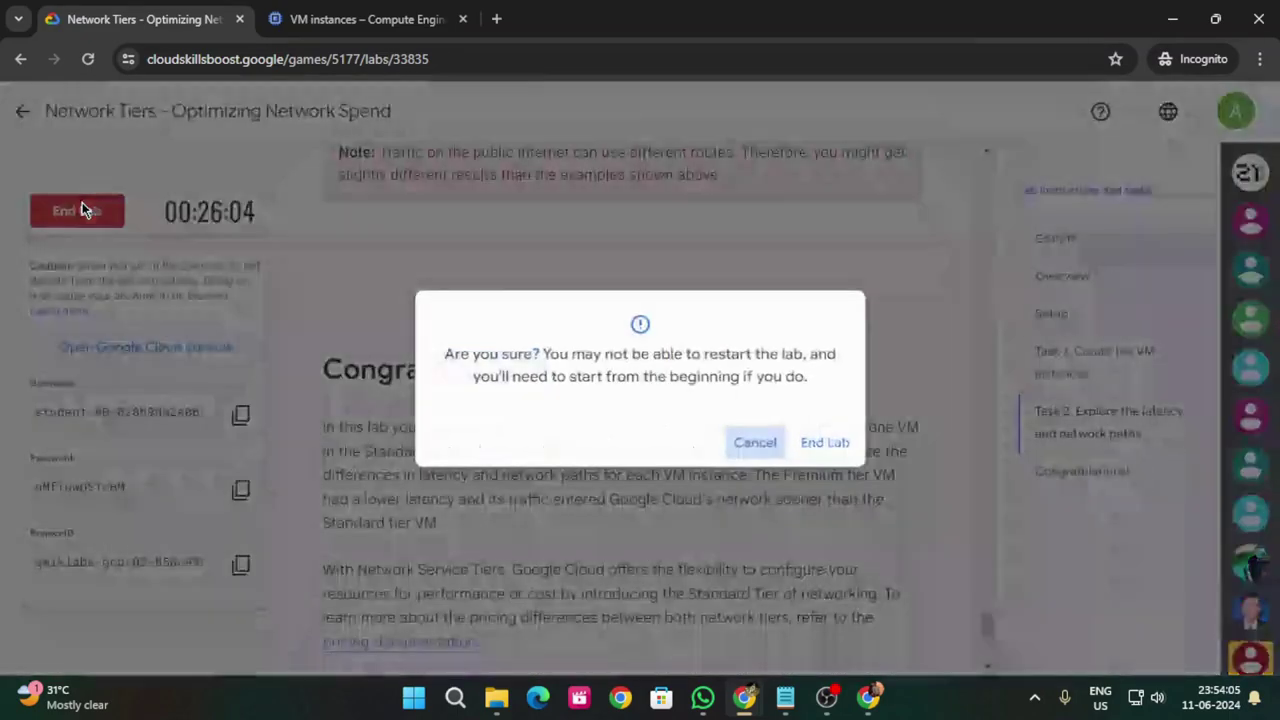
click(810, 442)
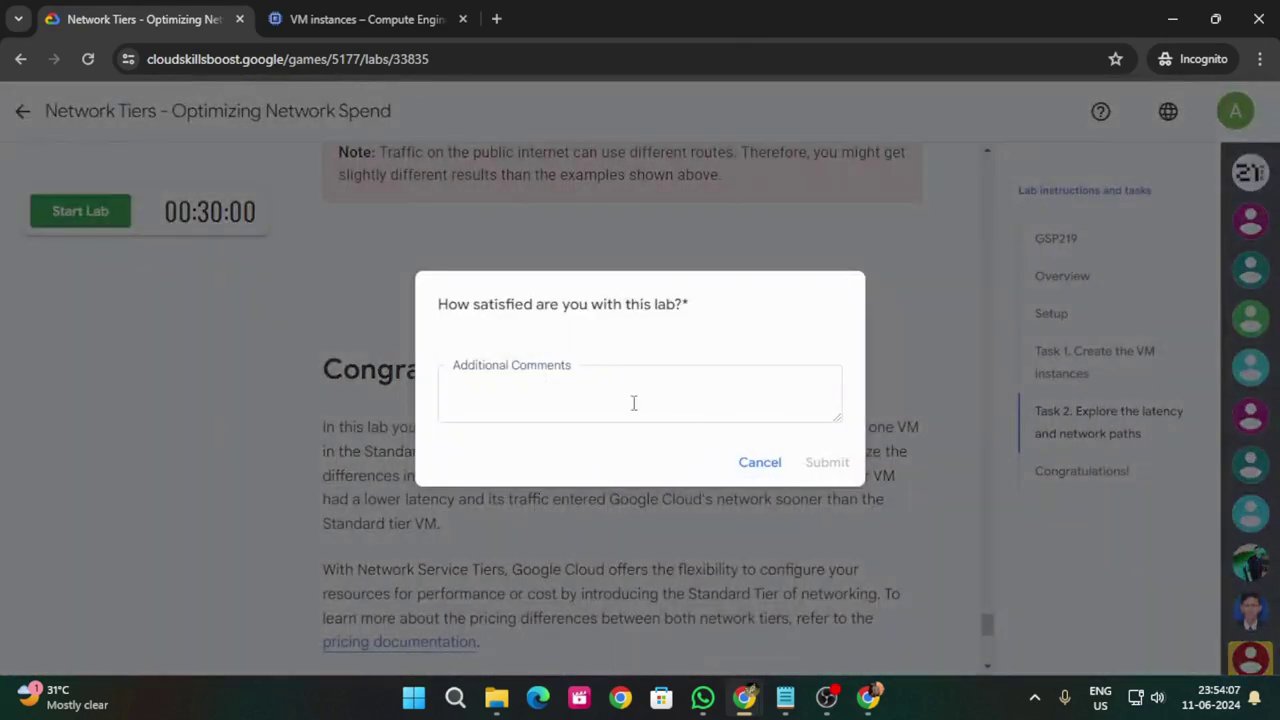
click(545, 389)
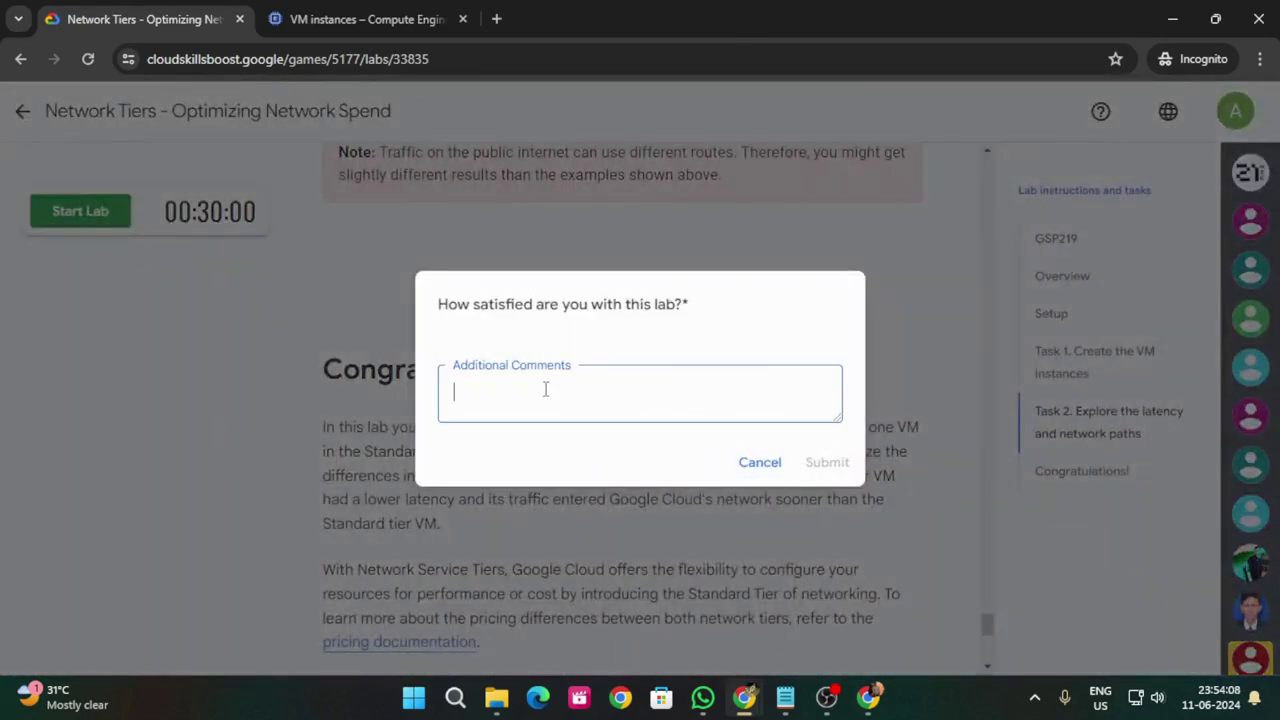